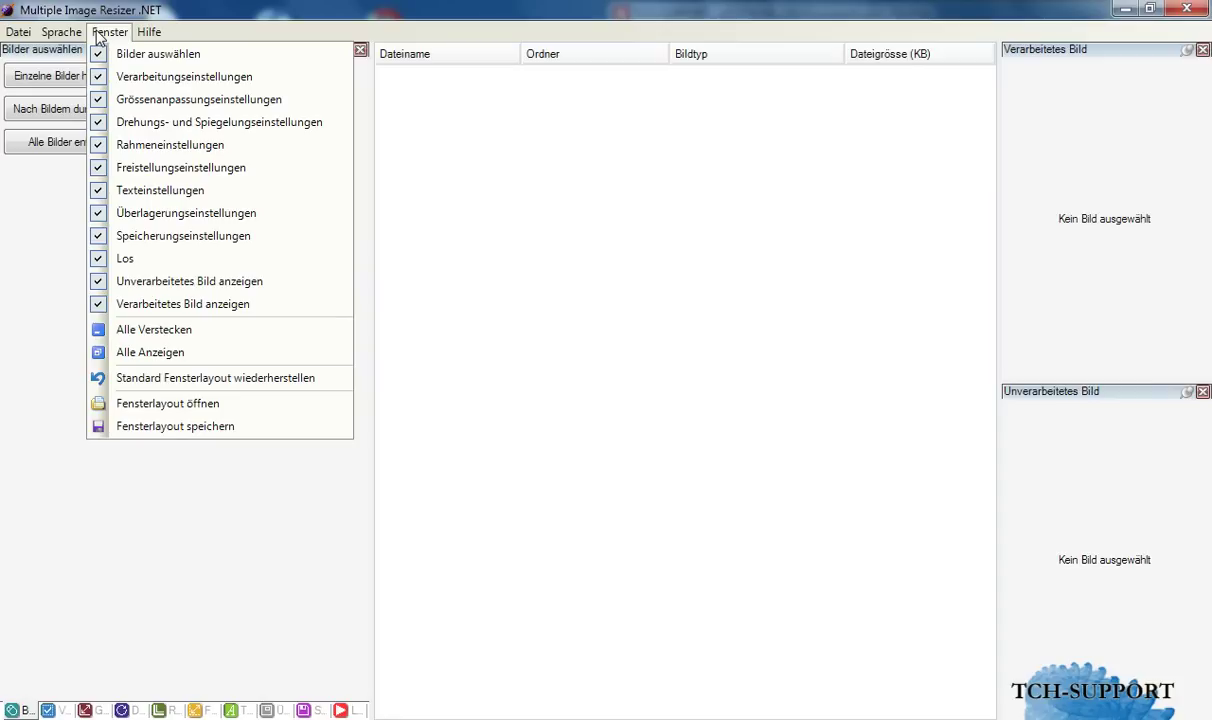
{"action": "left_click", "coordinate": [18, 34]}
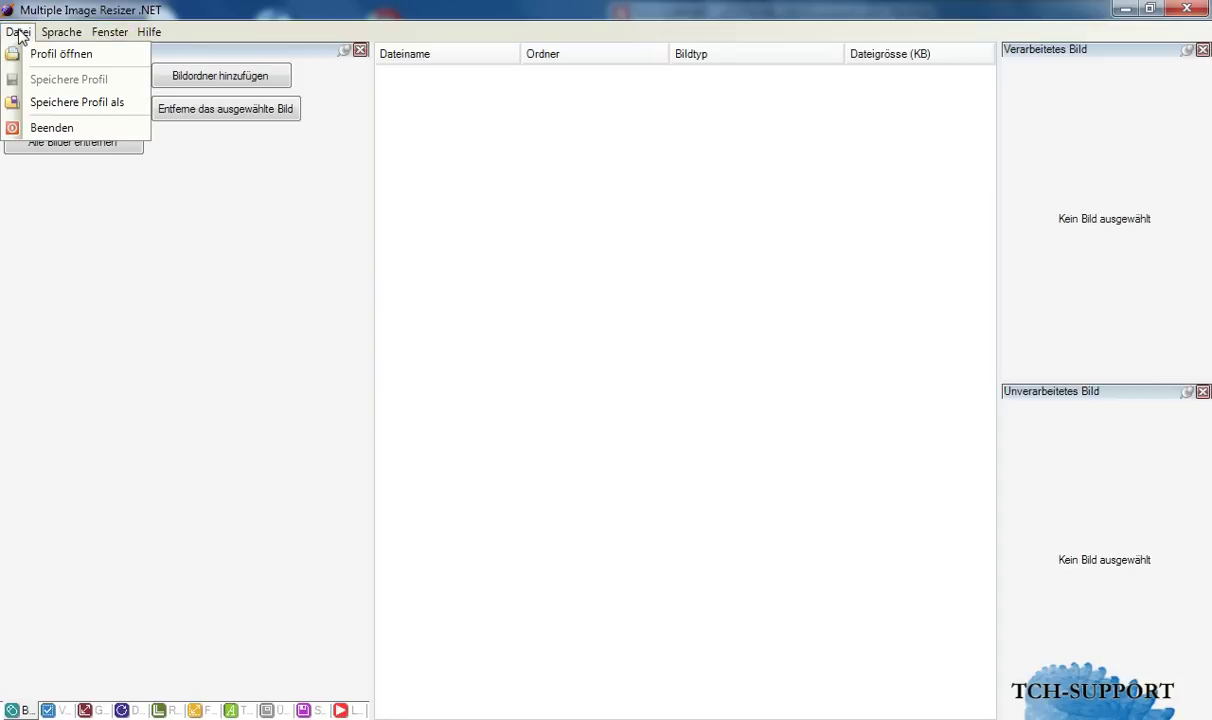
{"action": "left_click", "coordinate": [18, 34]}
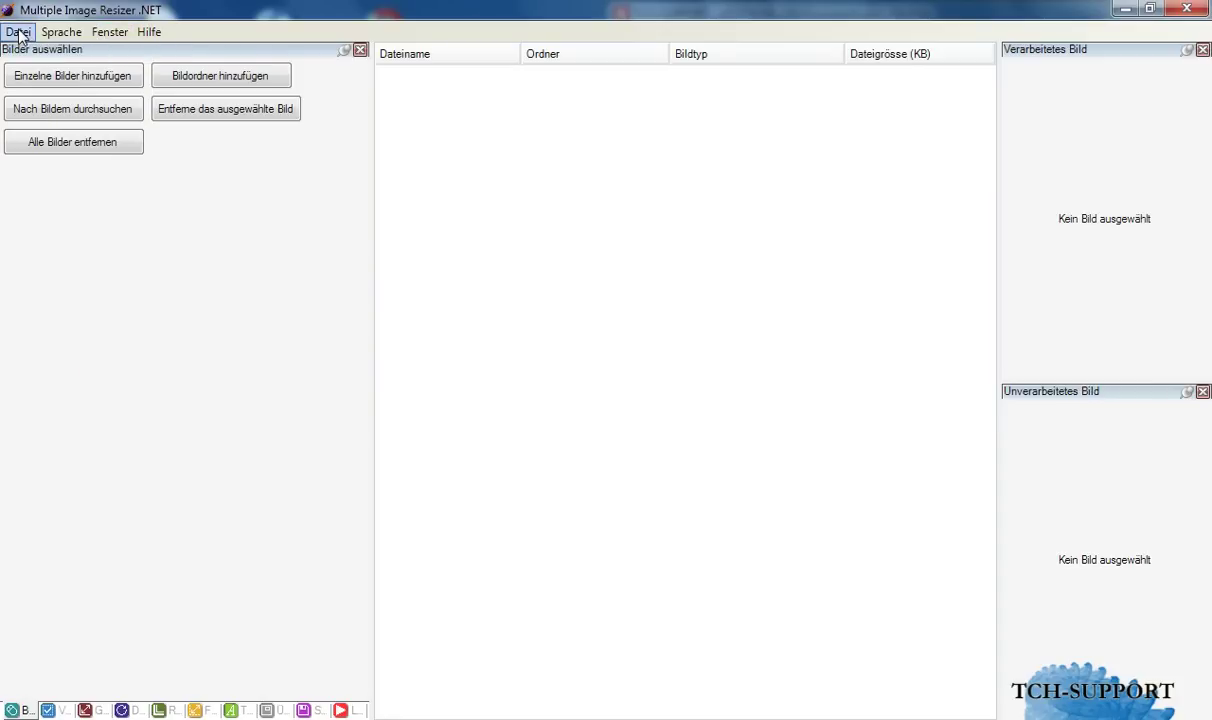
{"action": "left_click", "coordinate": [19, 36]}
{"action": "left_click", "coordinate": [18, 36]}
Detach the Bilder auswählen panel into a floating window, reposition it, and dock it back in its original place
{"action": "left_click", "coordinate": [343, 50]}
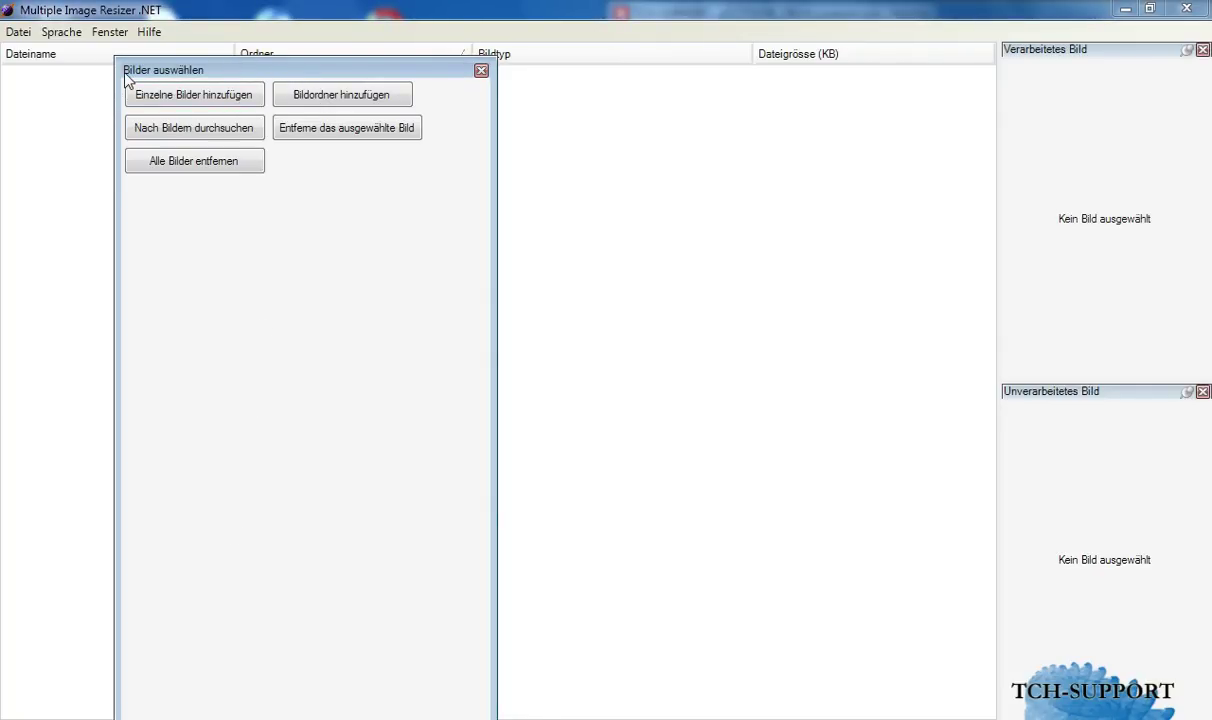
{"action": "left_click_drag", "start_coordinate": [126, 76], "coordinate": [0, 102]}
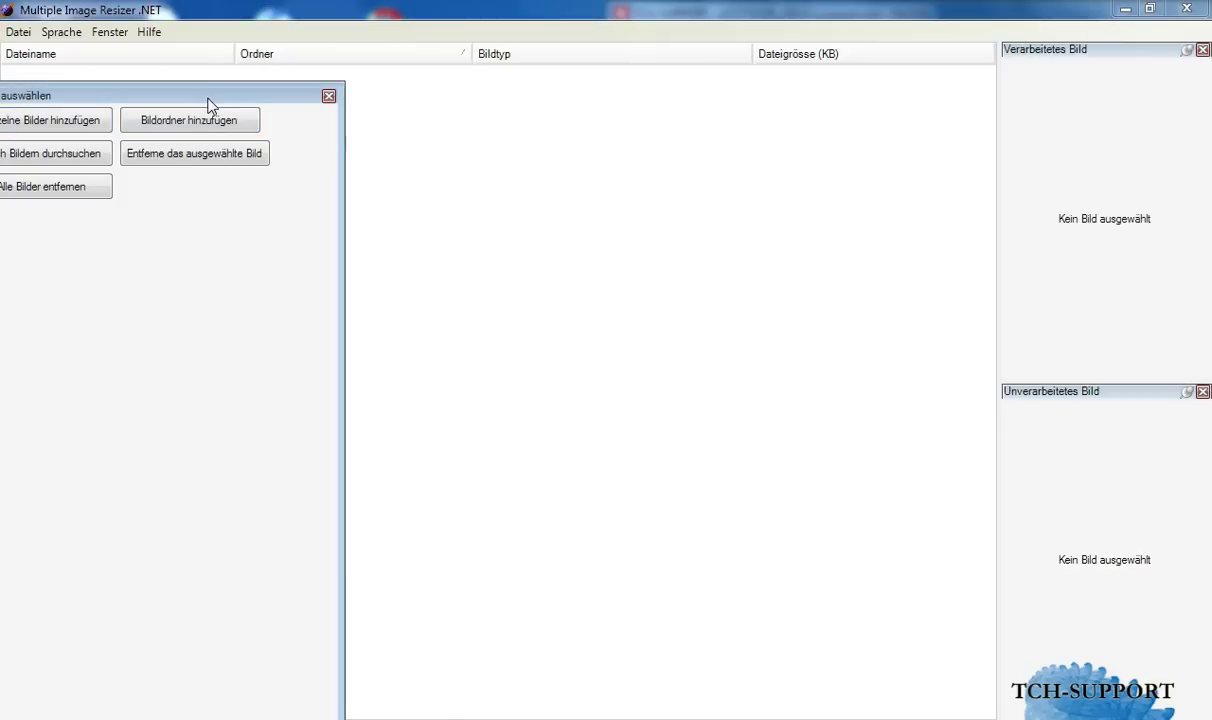
{"action": "double_click", "coordinate": [287, 100]}
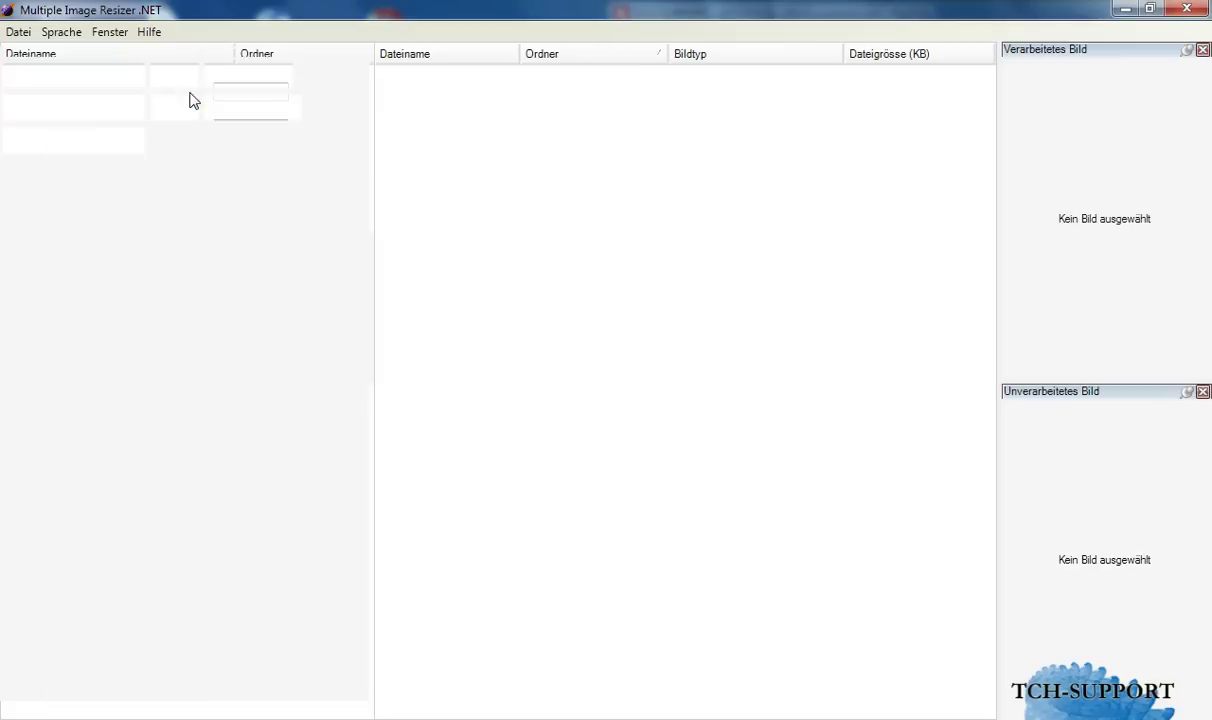
{"action": "double_click", "coordinate": [227, 52]}
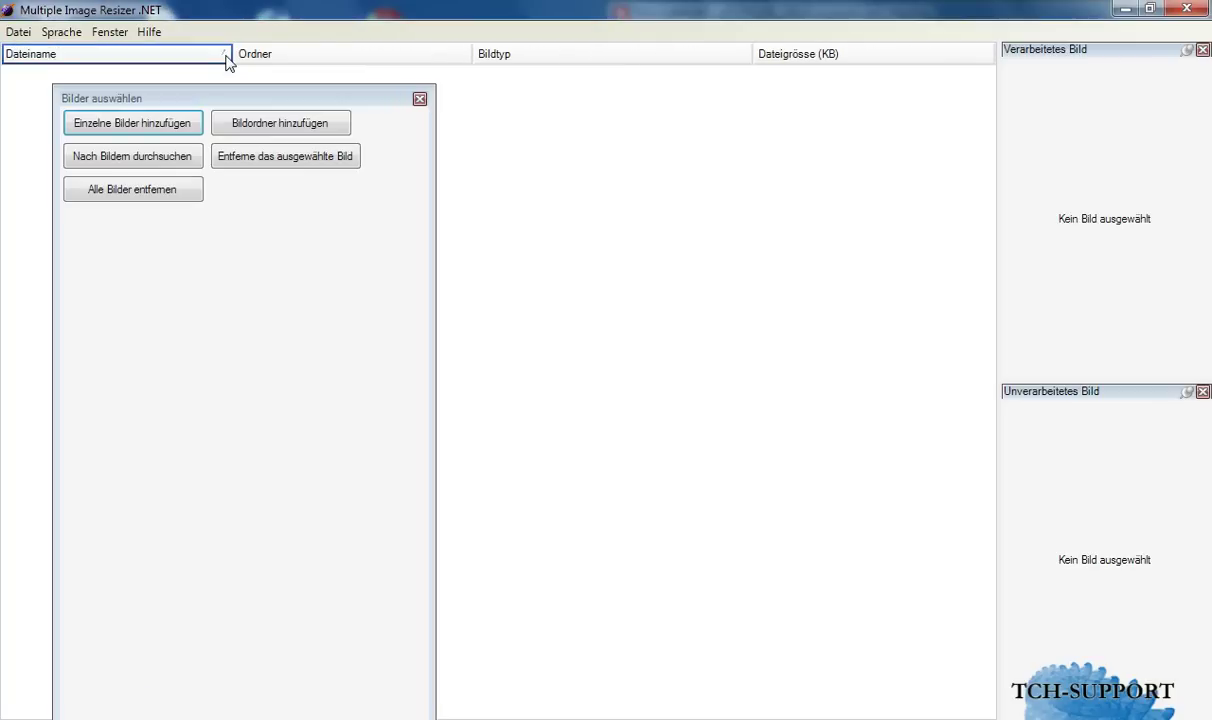
{"action": "double_click", "coordinate": [219, 98]}
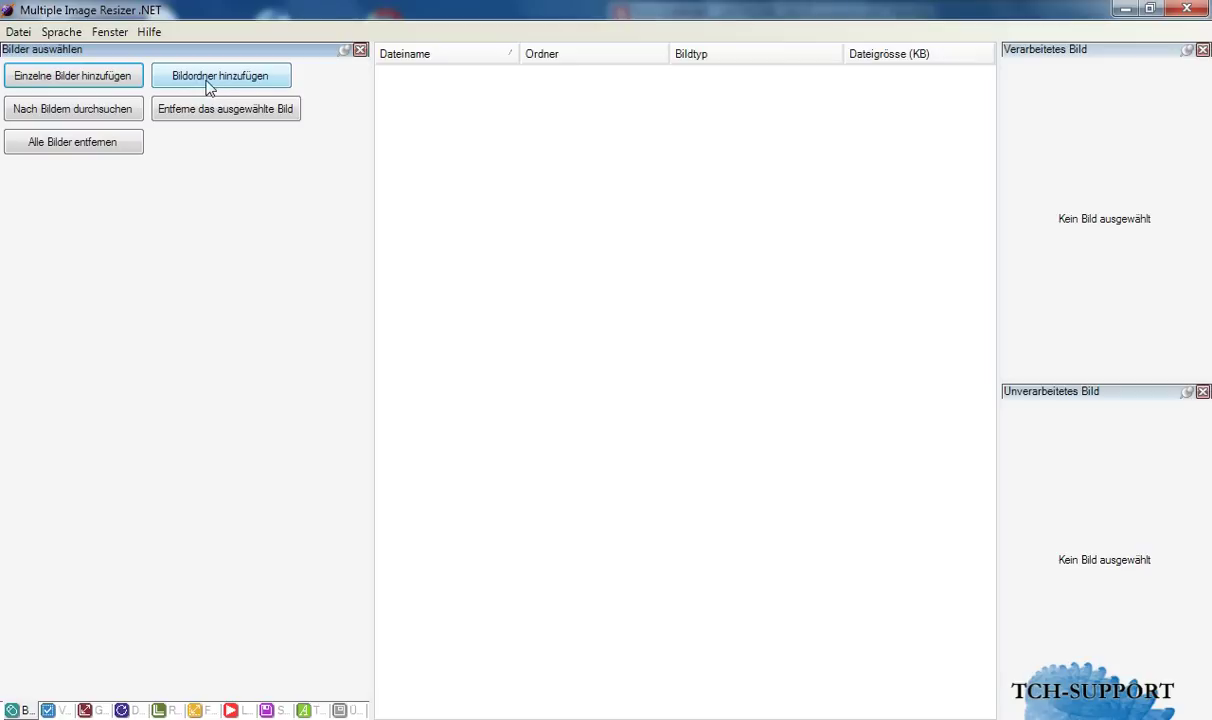
Add the image folder bACKGROUND from Eigene Bilder to the list of images for processing
{"action": "left_click", "coordinate": [216, 80]}
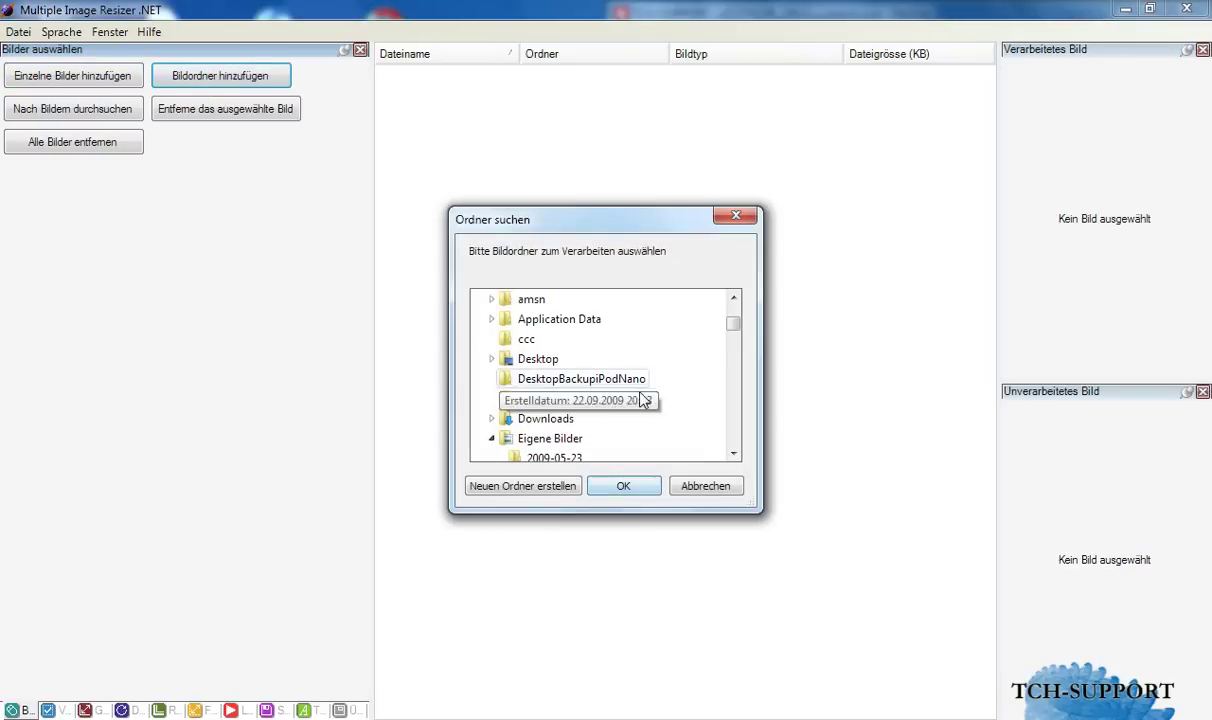
{"action": "mouse_move", "coordinate": [733, 333]}
{"action": "left_mouse_down"}
{"action": "mouse_move", "coordinate": [736, 399]}
{"action": "mouse_move", "coordinate": [732, 311]}
{"action": "left_mouse_up"}
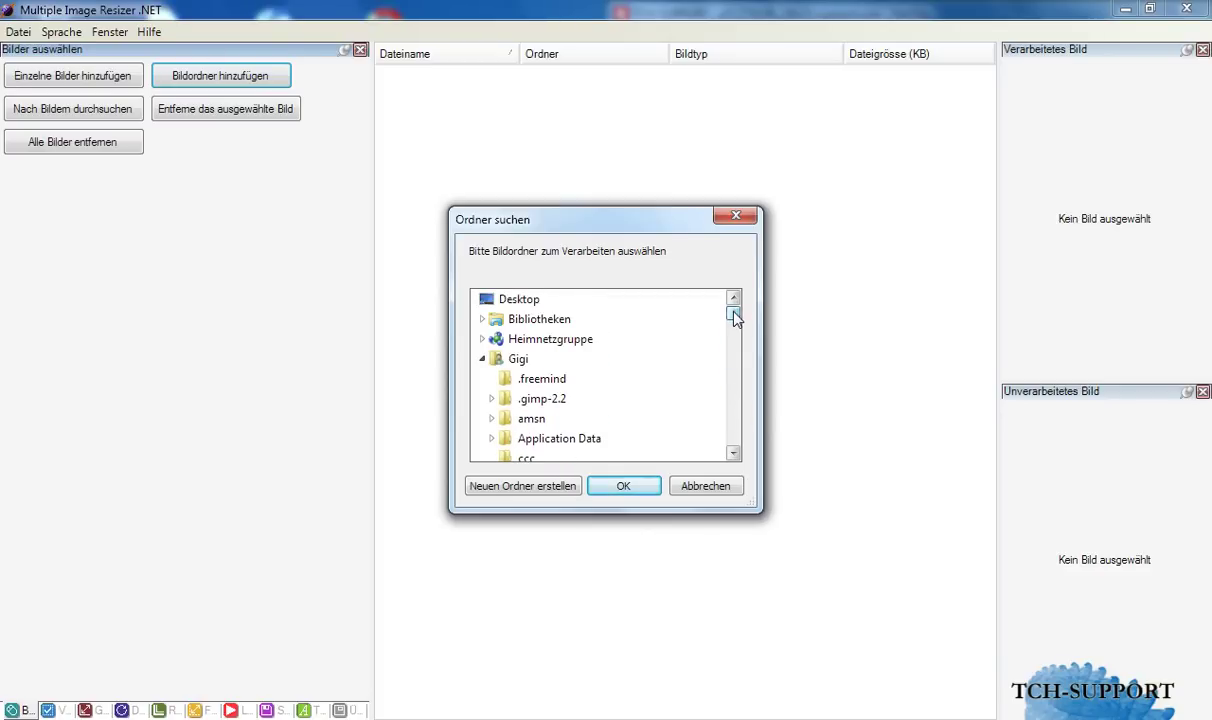
{"action": "left_click", "coordinate": [734, 453]}
{"action": "left_click_drag", "start_coordinate": [734, 453], "coordinate": [734, 453]}
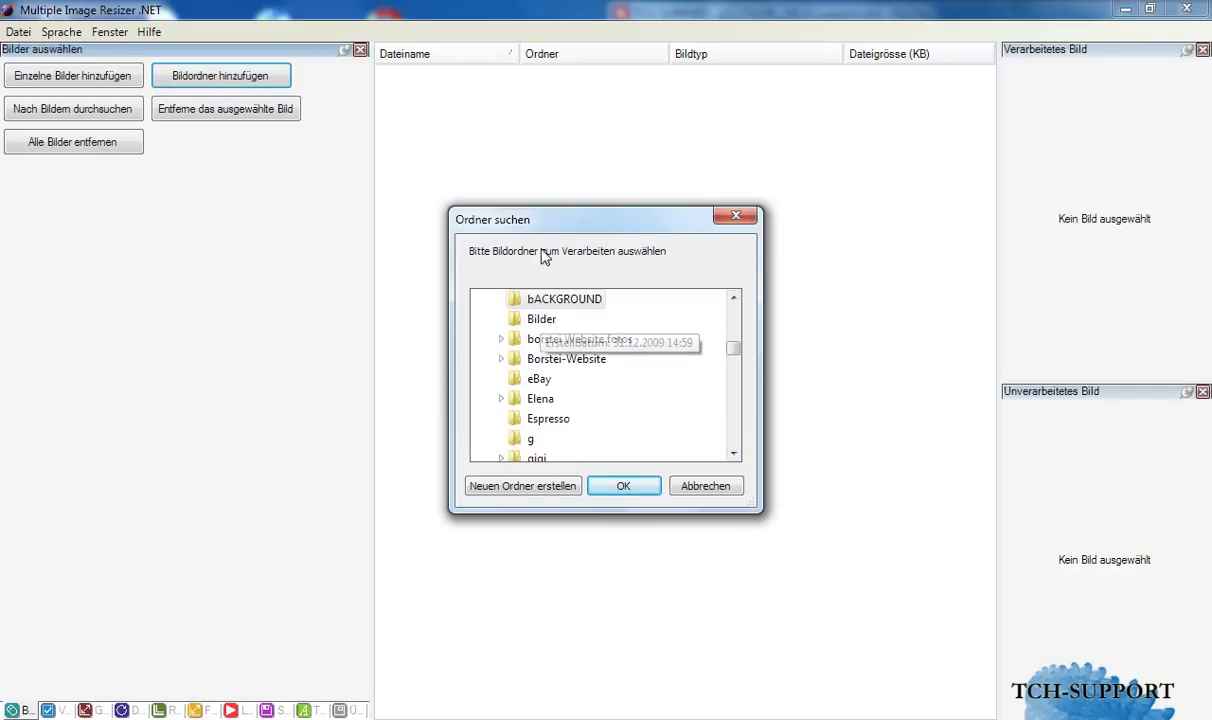
{"action": "left_click", "coordinate": [560, 299]}
{"action": "left_click", "coordinate": [625, 486]}
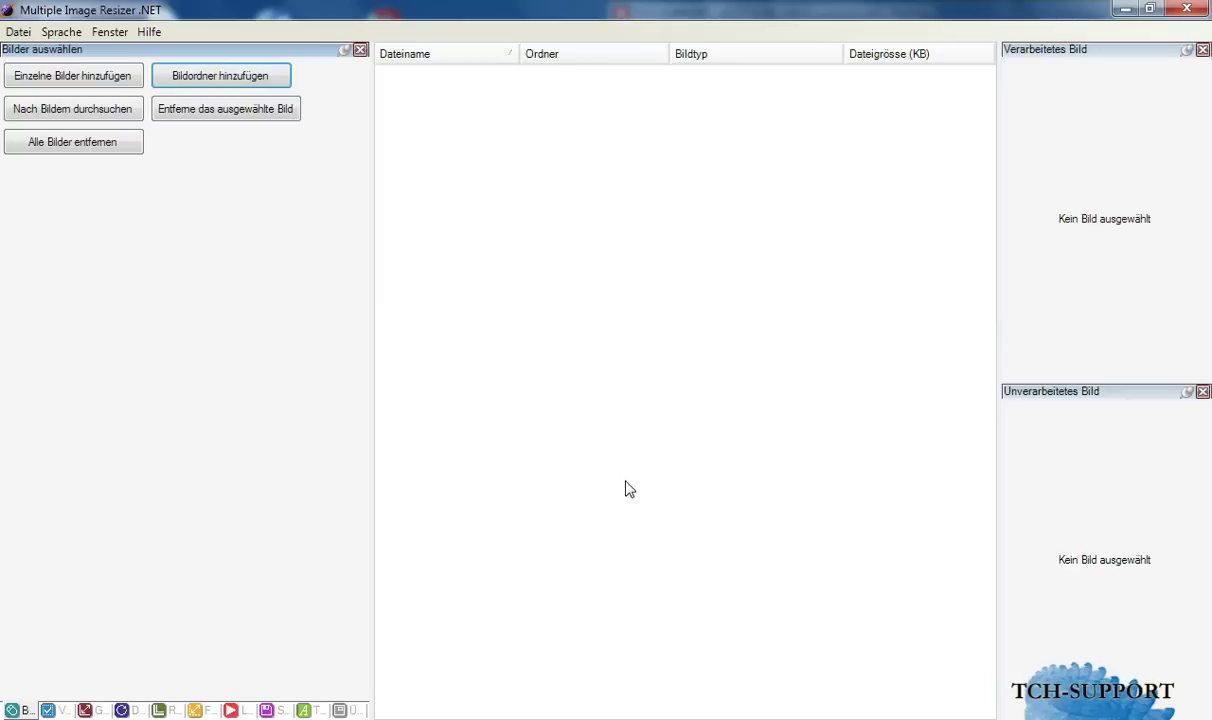
Preview several images in the file list, from bourgeois-blues.jpg up to amber-dreams.jpg
{"action": "left_click", "coordinate": [527, 172]}
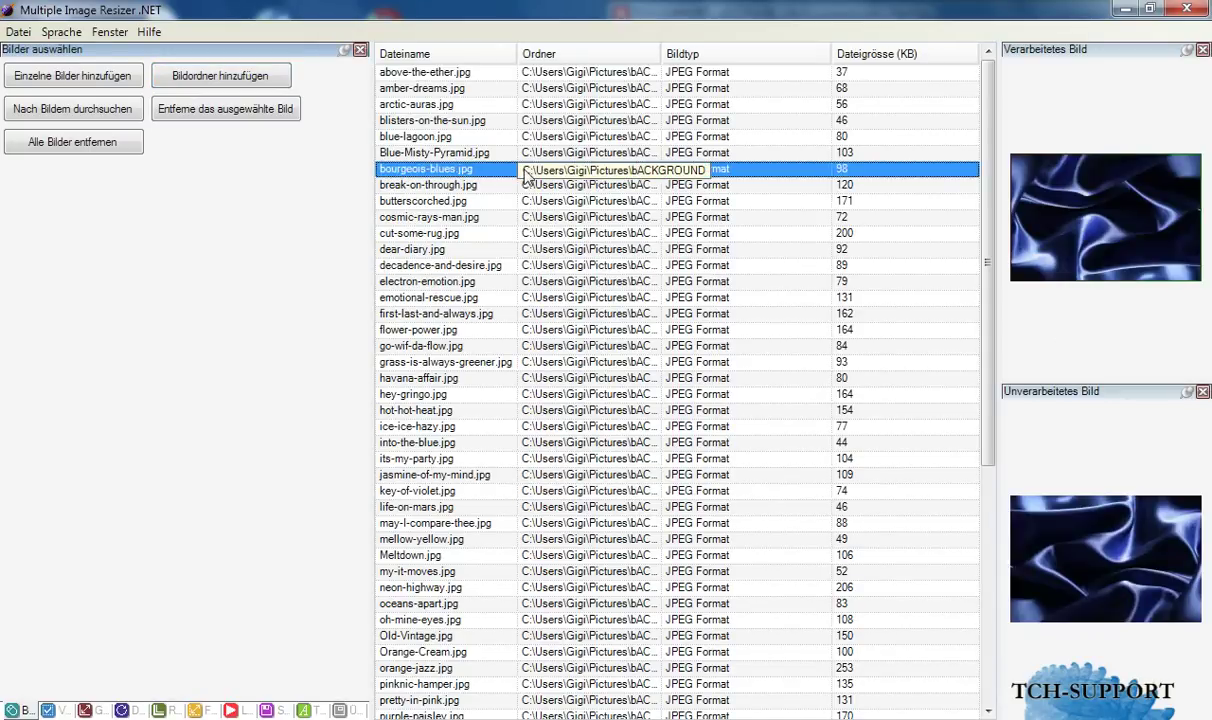
{"action": "key", "text": "Up"}
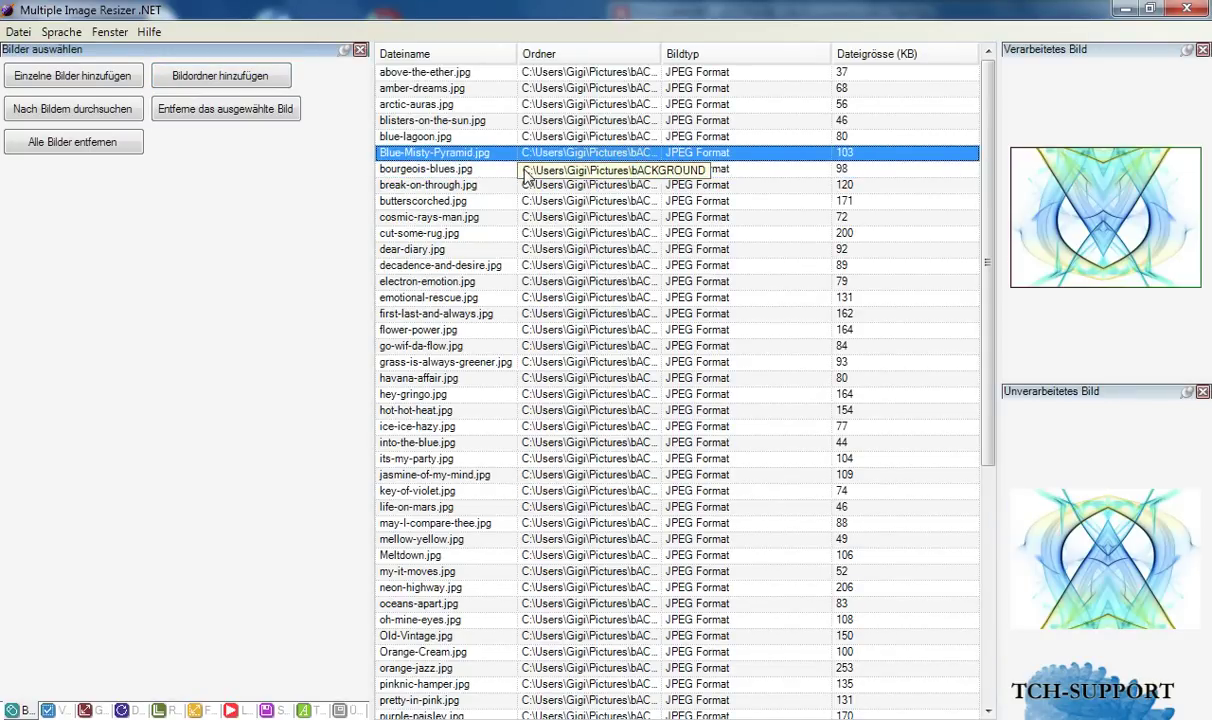
{"action": "key", "text": "Down"}
{"action": "key", "text": "Up"}
{"action": "key", "text": "Up"}
{"action": "key", "text": "Up"}
{"action": "key", "text": "Up"}
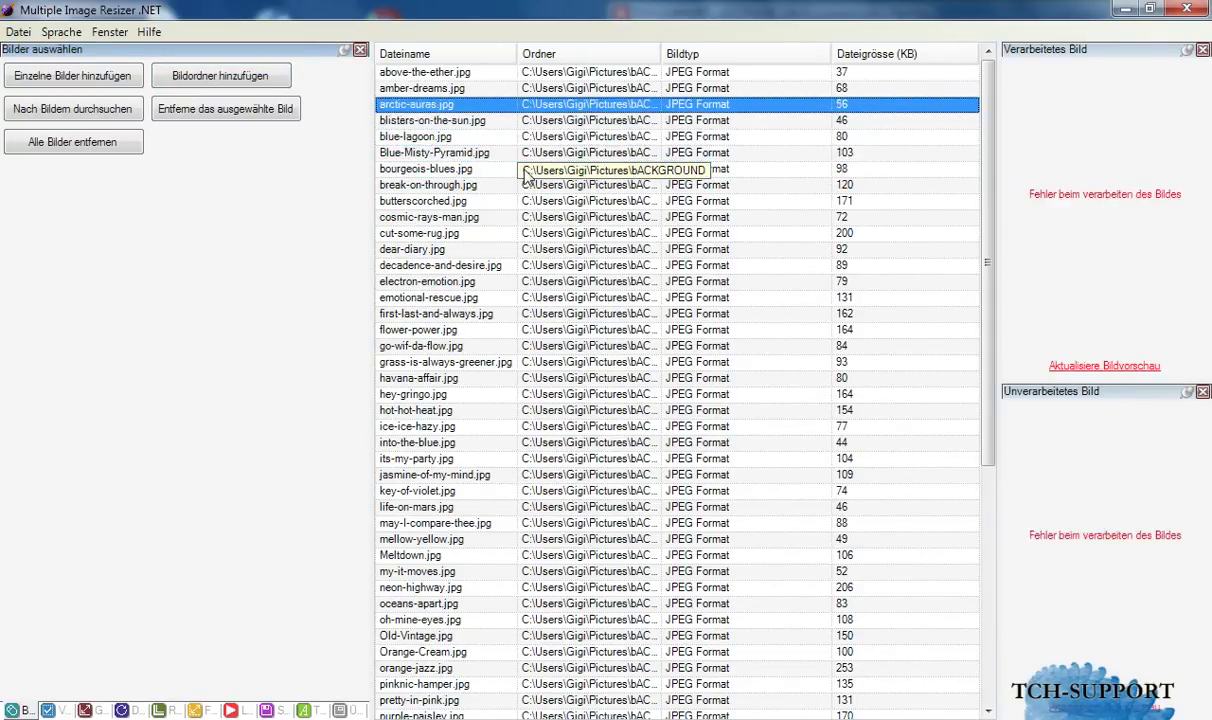
{"action": "key", "text": "Up"}
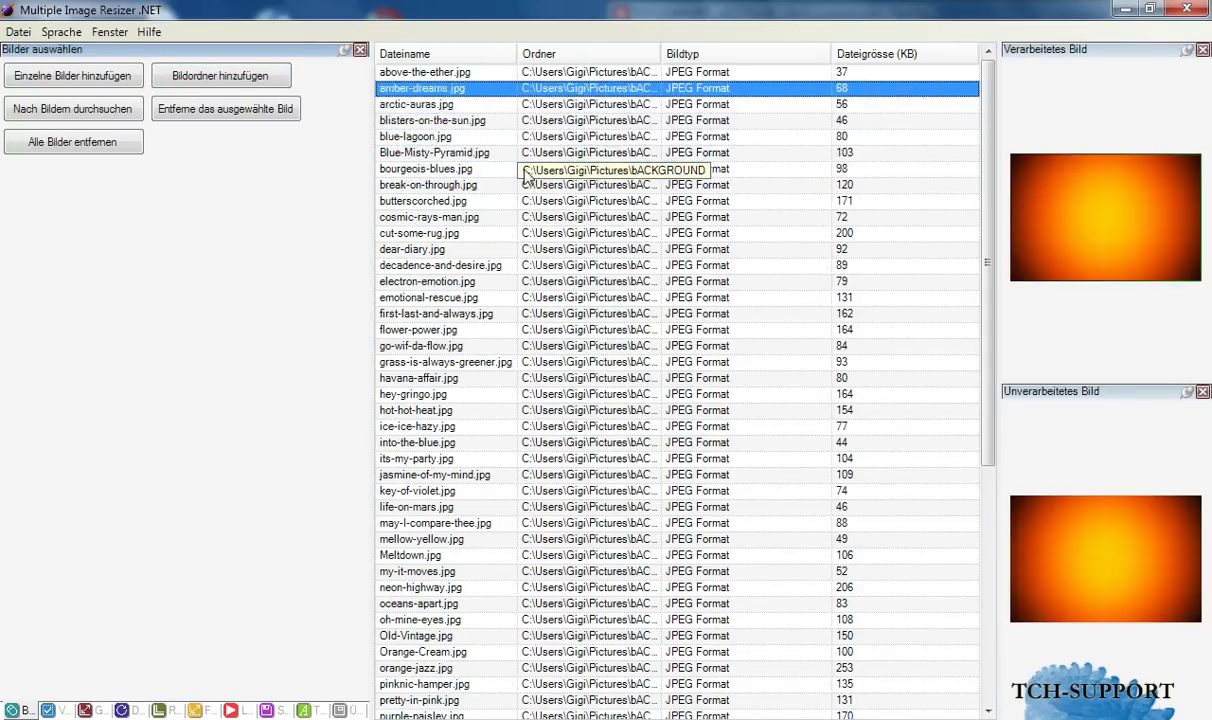
Disable Drehen und Spiegeln in the processing settings
{"action": "left_click", "coordinate": [46, 710]}
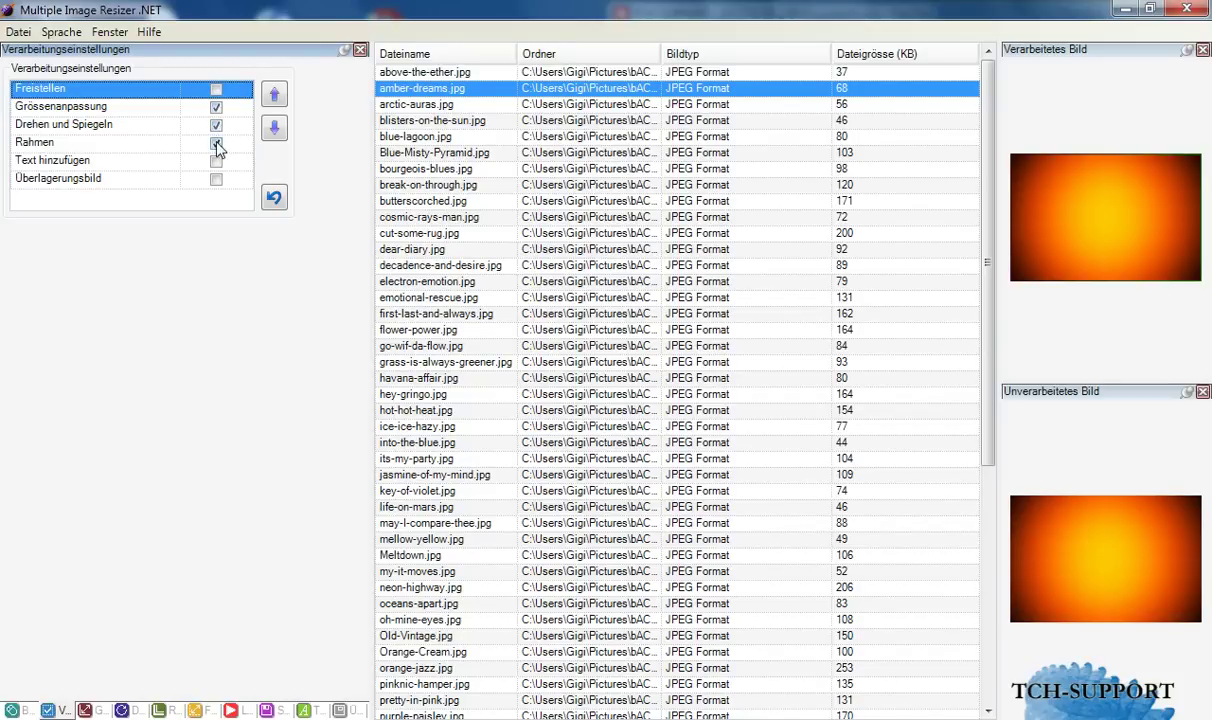
{"action": "left_click", "coordinate": [215, 143]}
{"action": "left_click", "coordinate": [216, 126]}
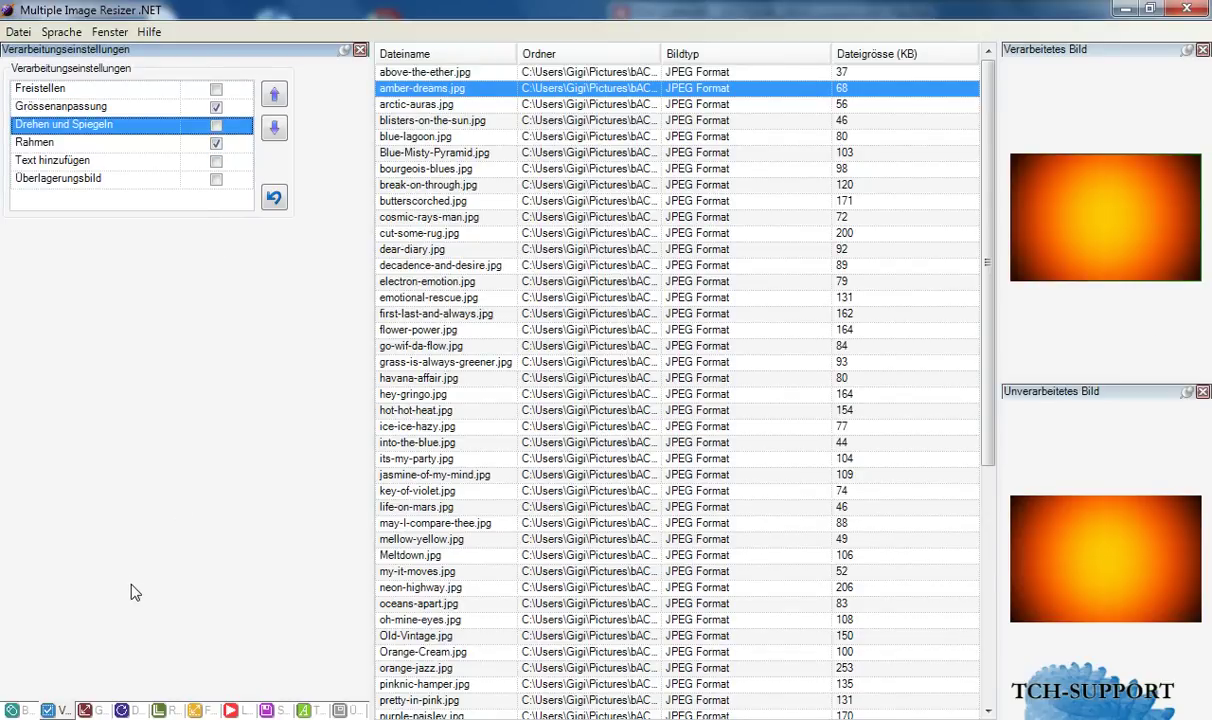
Set the resizing method for the images to Prozent
{"action": "left_click", "coordinate": [97, 711]}
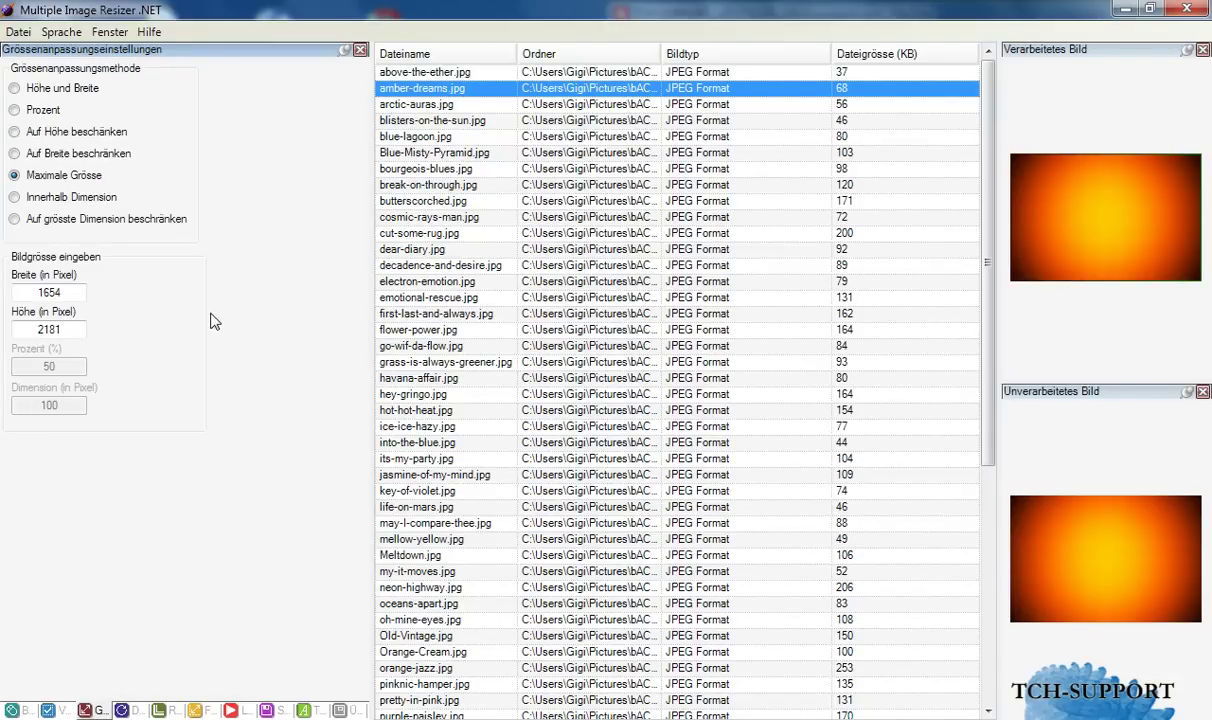
{"action": "left_click", "coordinate": [50, 90]}
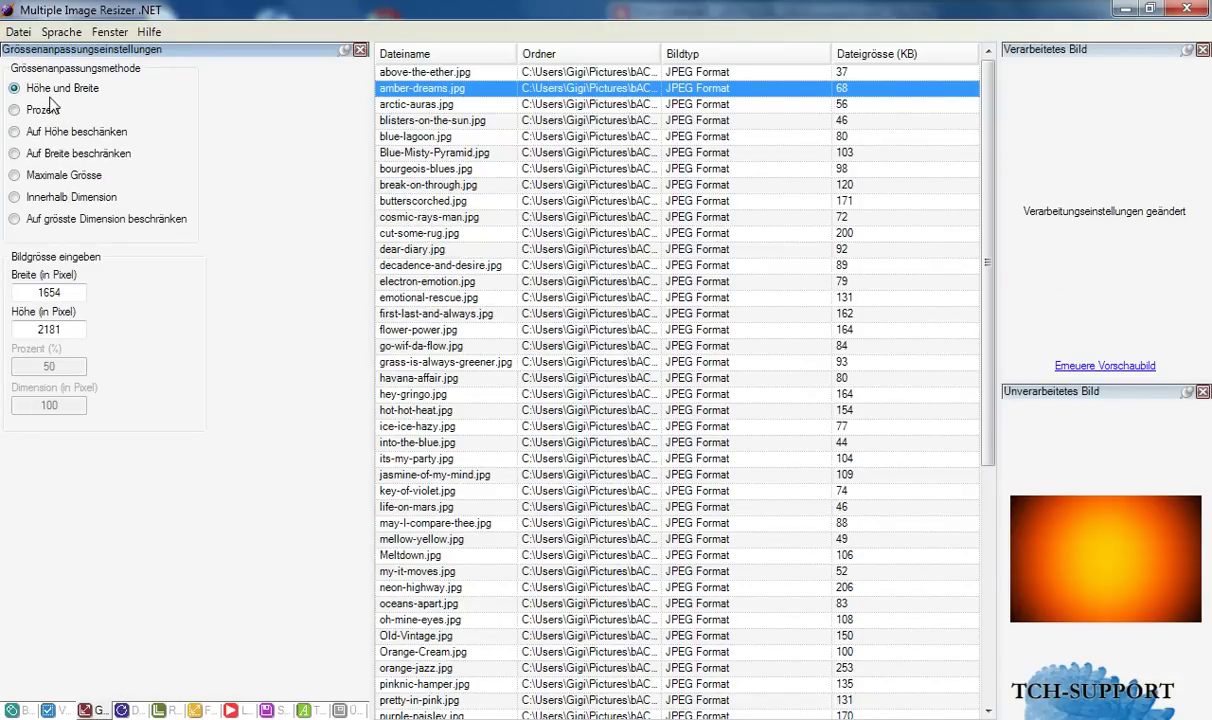
{"action": "left_click", "coordinate": [50, 108]}
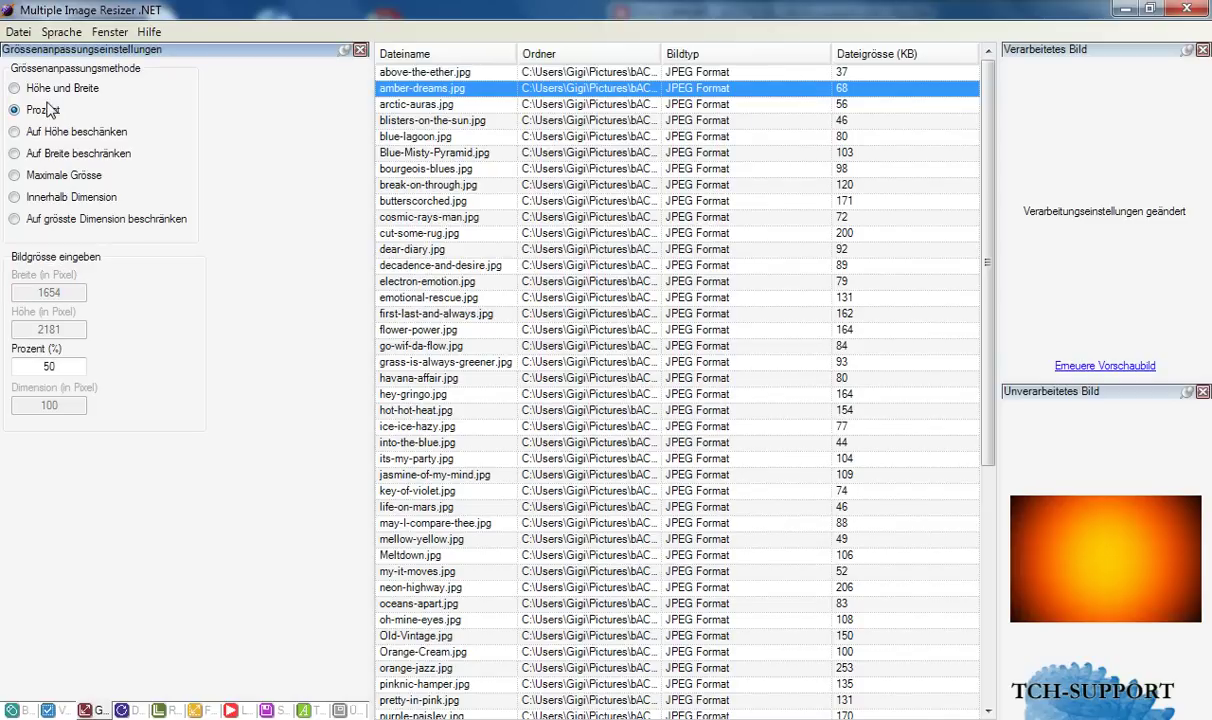
{"action": "left_click_drag", "start_coordinate": [64, 366], "coordinate": [3, 373]}
{"action": "left_click", "coordinate": [112, 408]}
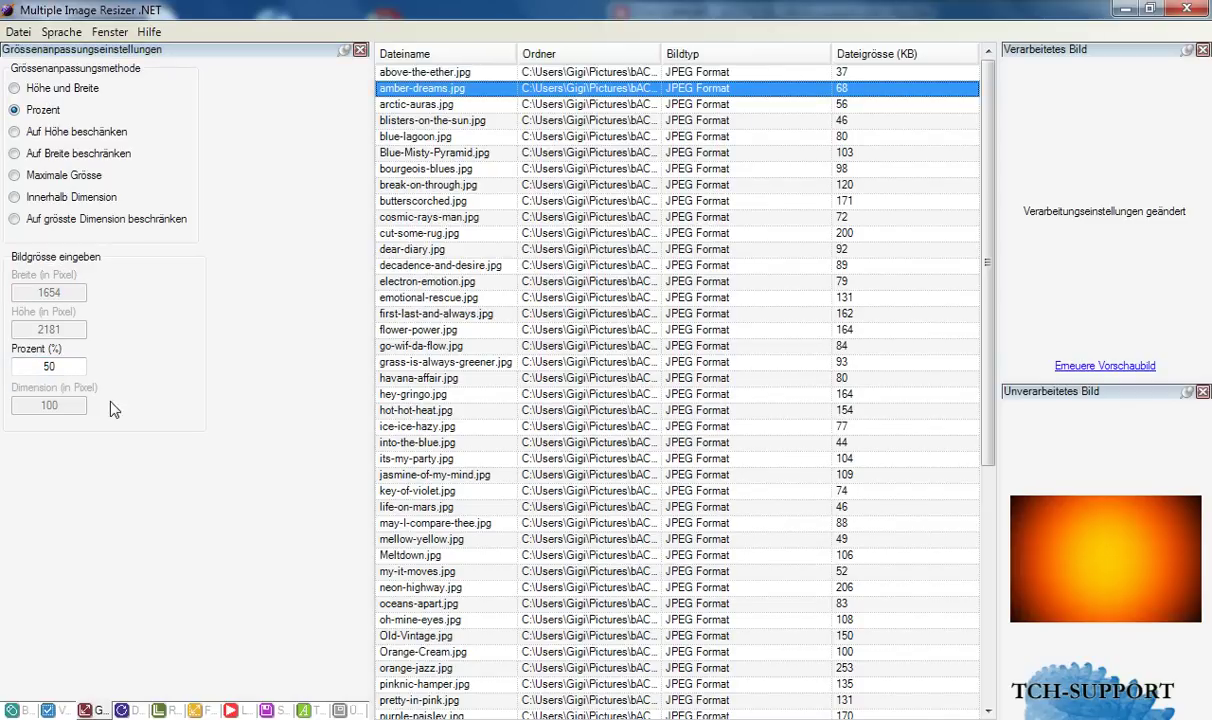
Set the frame fill to a linear gradient with dark blue as its second colour
{"action": "left_click", "coordinate": [125, 711]}
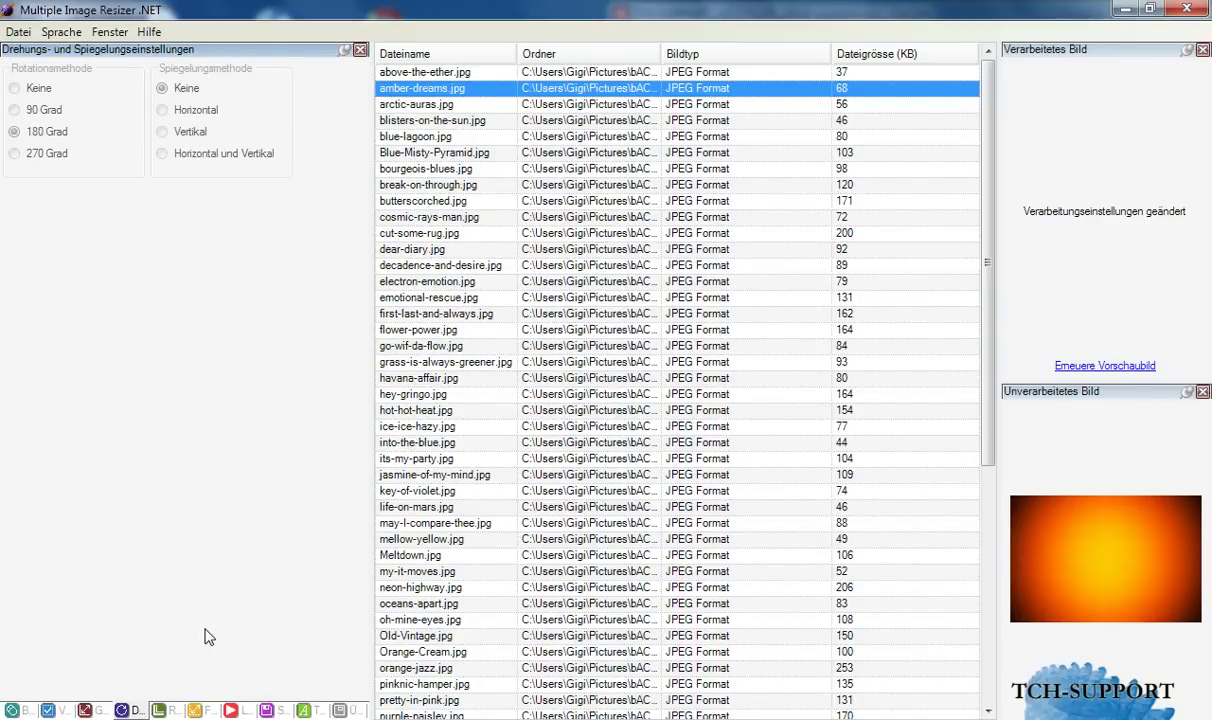
{"action": "left_click", "coordinate": [172, 711]}
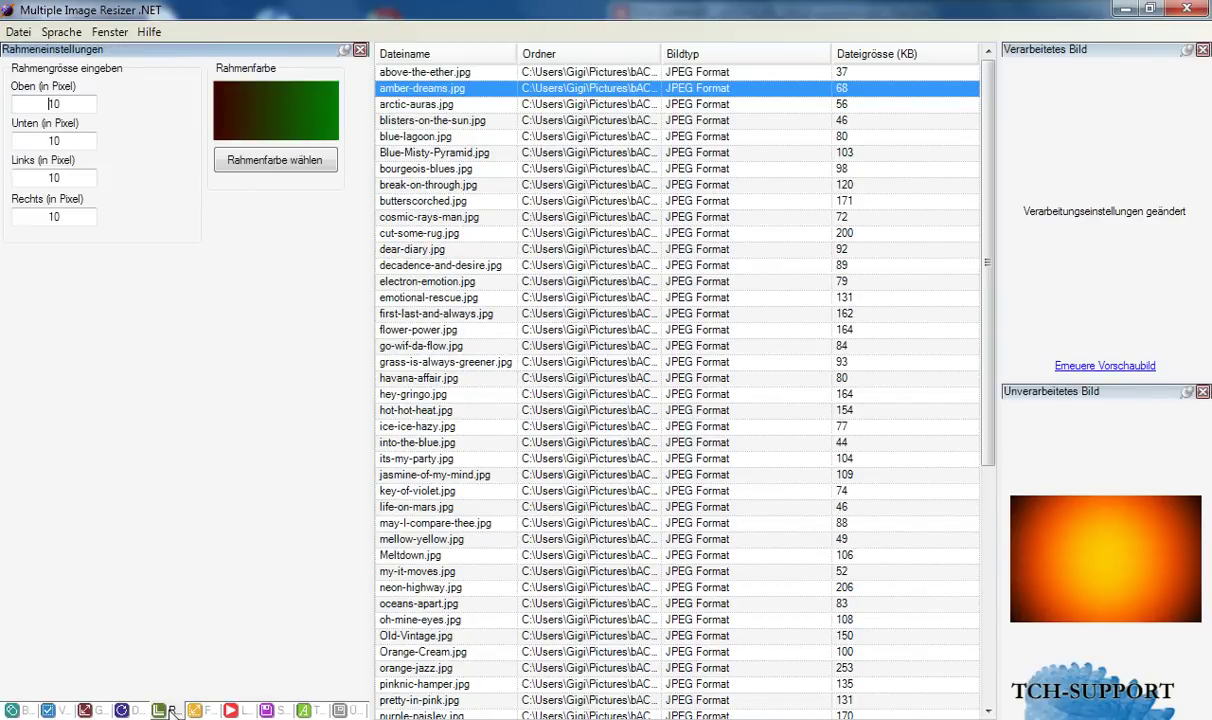
{"action": "left_click", "coordinate": [258, 141]}
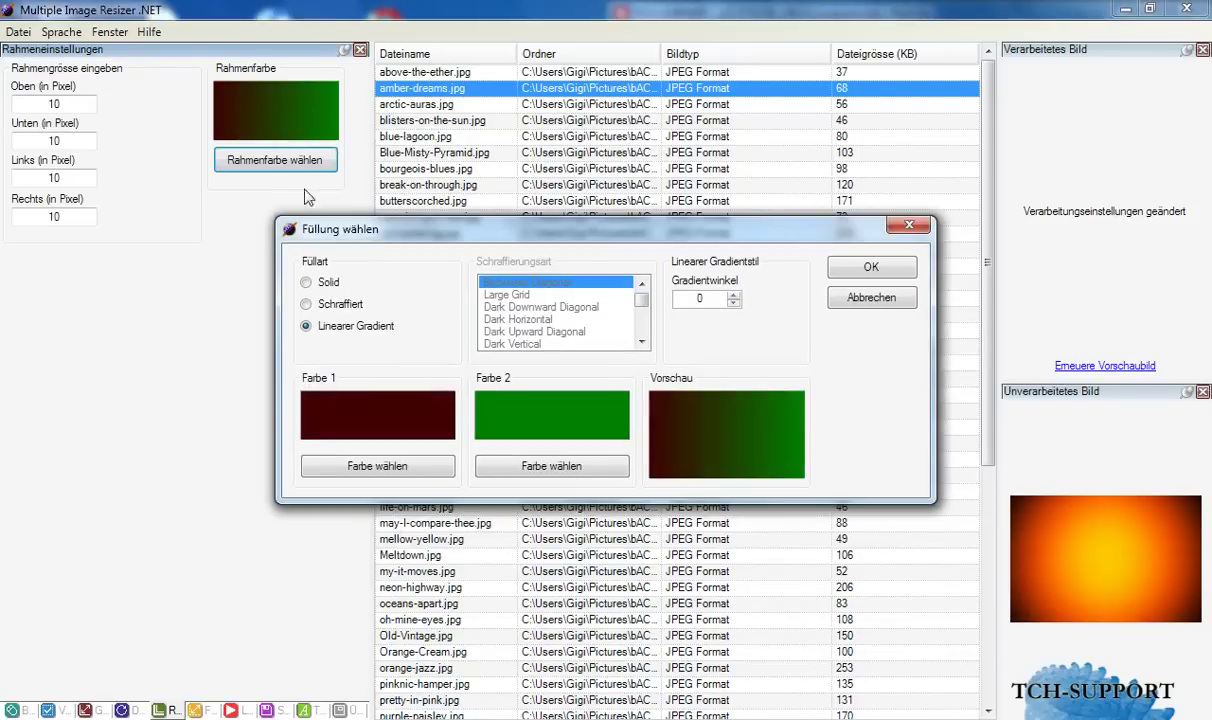
{"action": "left_click", "coordinate": [318, 281]}
{"action": "left_click", "coordinate": [325, 300]}
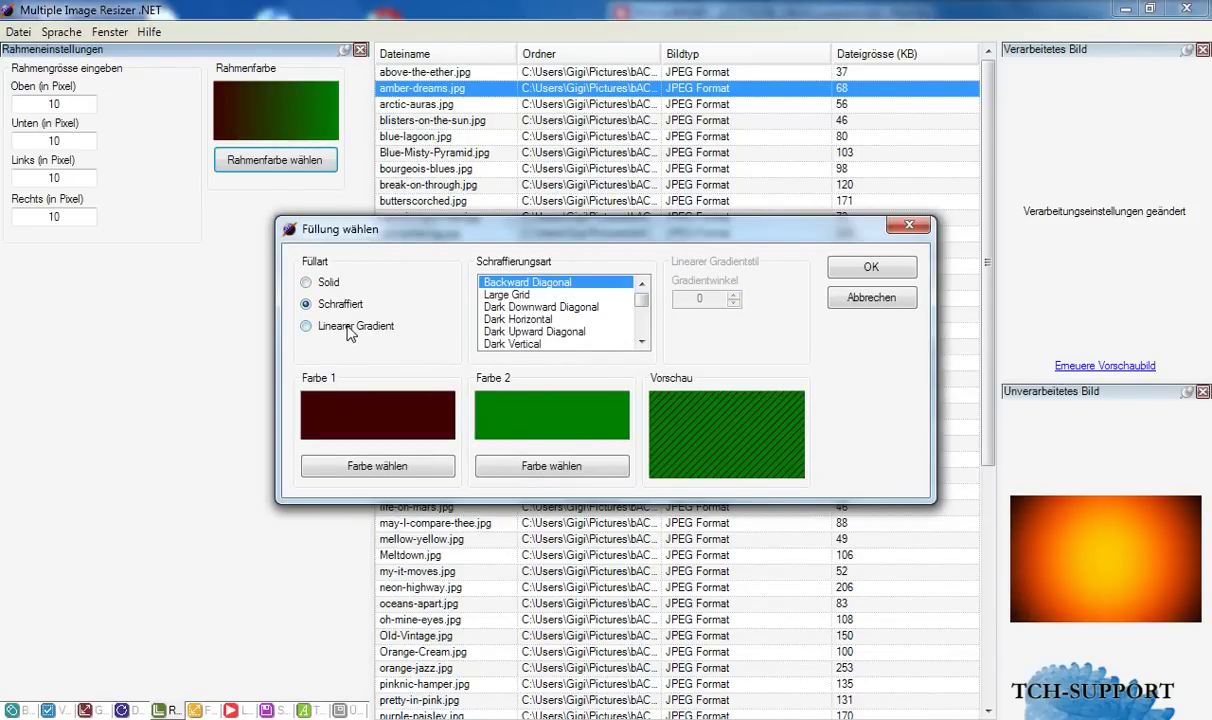
{"action": "left_click", "coordinate": [326, 326]}
{"action": "left_click", "coordinate": [538, 468]}
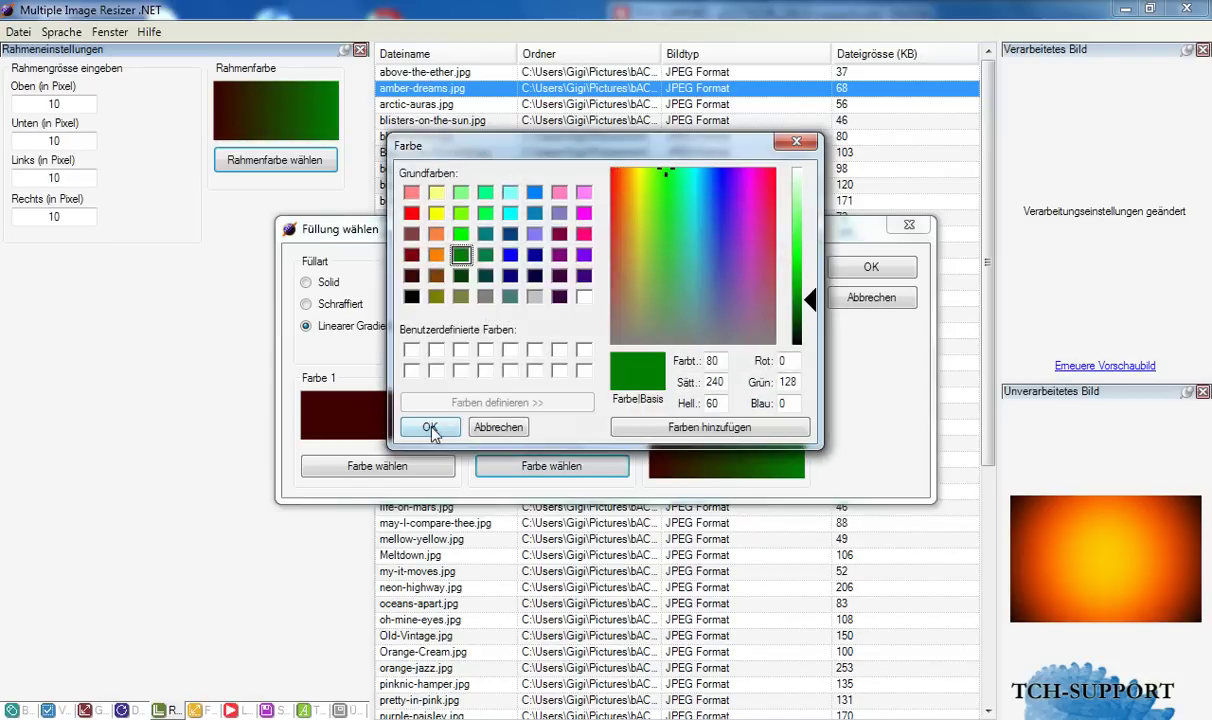
{"action": "left_click", "coordinate": [457, 272]}
{"action": "left_click", "coordinate": [534, 254]}
{"action": "left_click", "coordinate": [429, 427]}
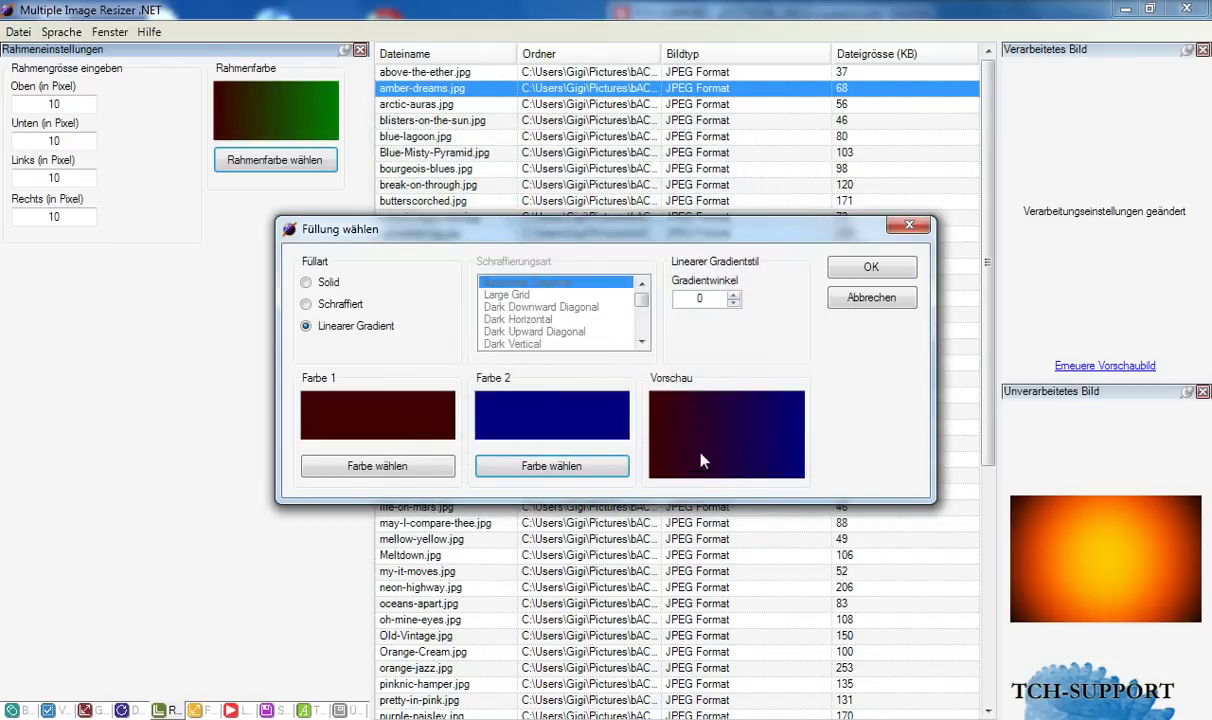
{"action": "left_click", "coordinate": [871, 267]}
Set the frame size to 50 pixels on all four sides and preview the frame on bourgeois-blues.jpg
{"action": "key", "text": "Tab"}
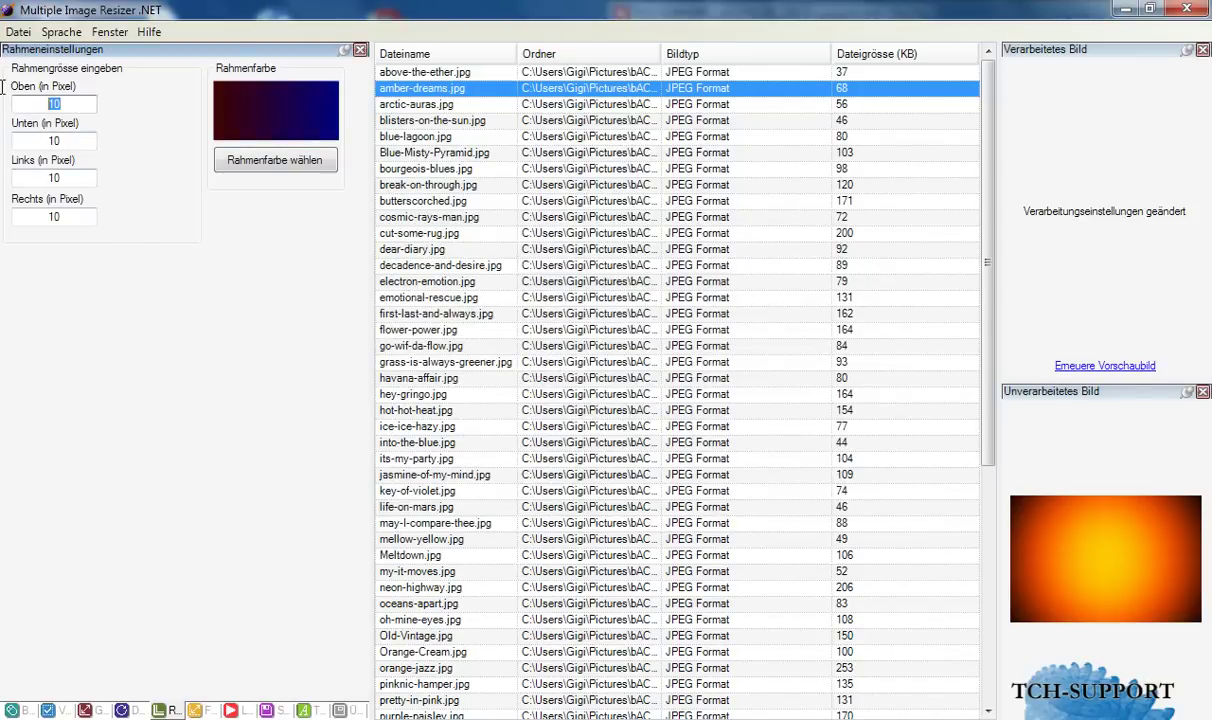
{"action": "type", "text": "50"}
{"action": "key", "text": "Tab"}
{"action": "type", "text": "50"}
{"action": "key", "text": "Tab"}
{"action": "type", "text": "50"}
{"action": "key", "text": "Tab"}
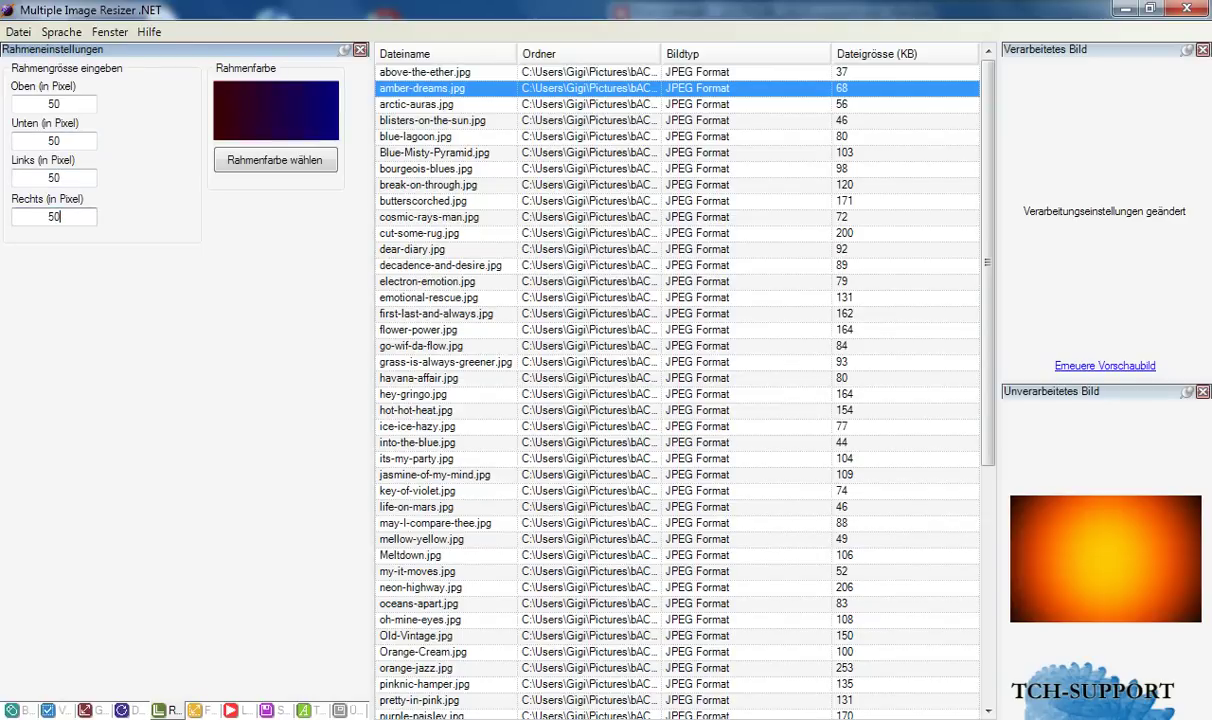
{"action": "left_click", "coordinate": [486, 168]}
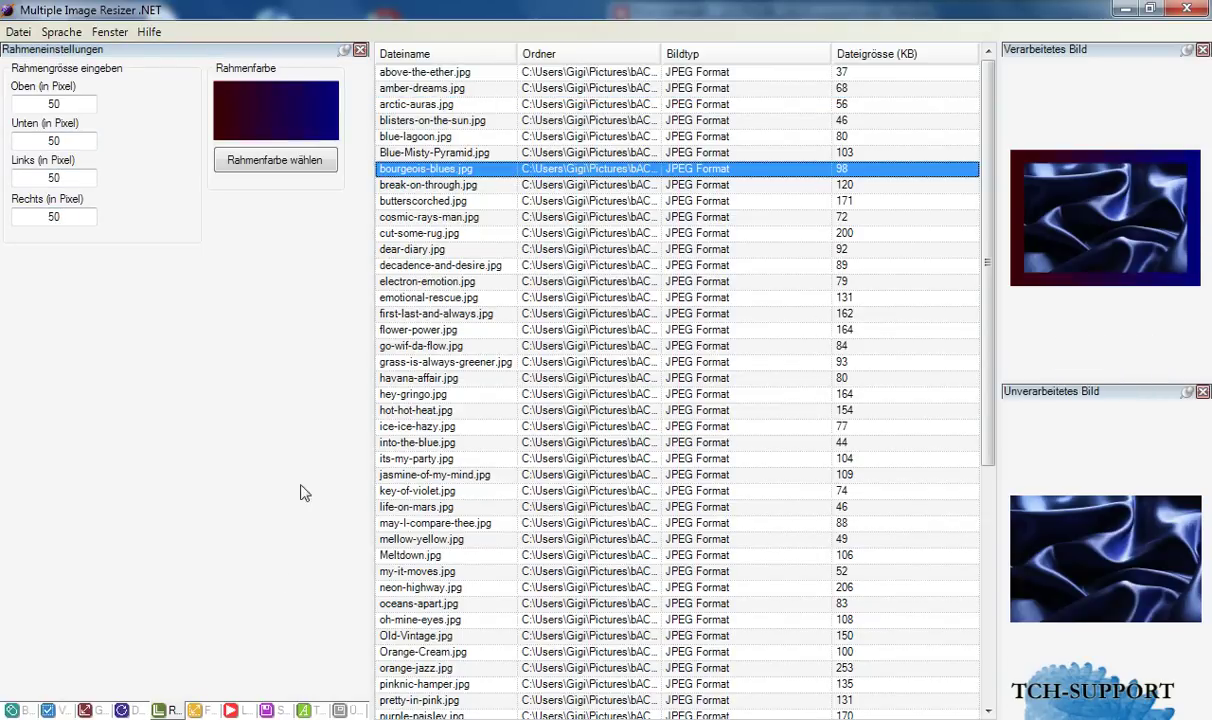
Examine the cropping settings, the start page, the output folder and saving options, and the text settings
{"action": "left_click", "coordinate": [205, 710]}
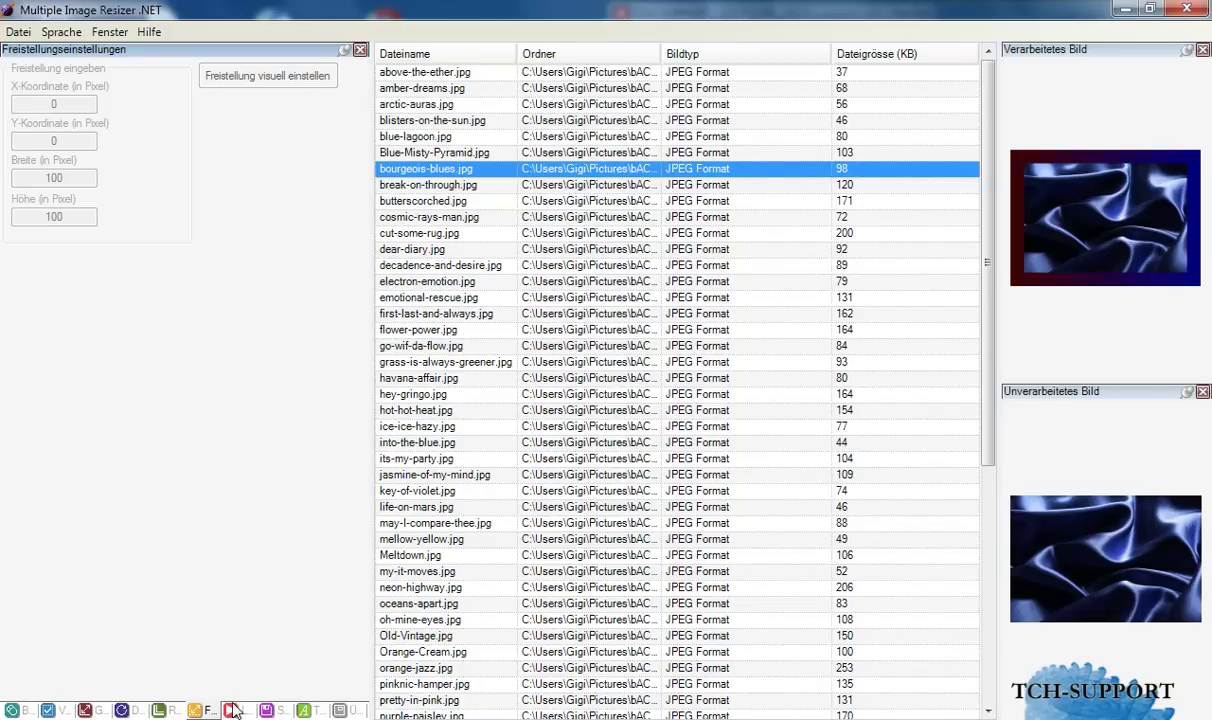
{"action": "left_click", "coordinate": [231, 710]}
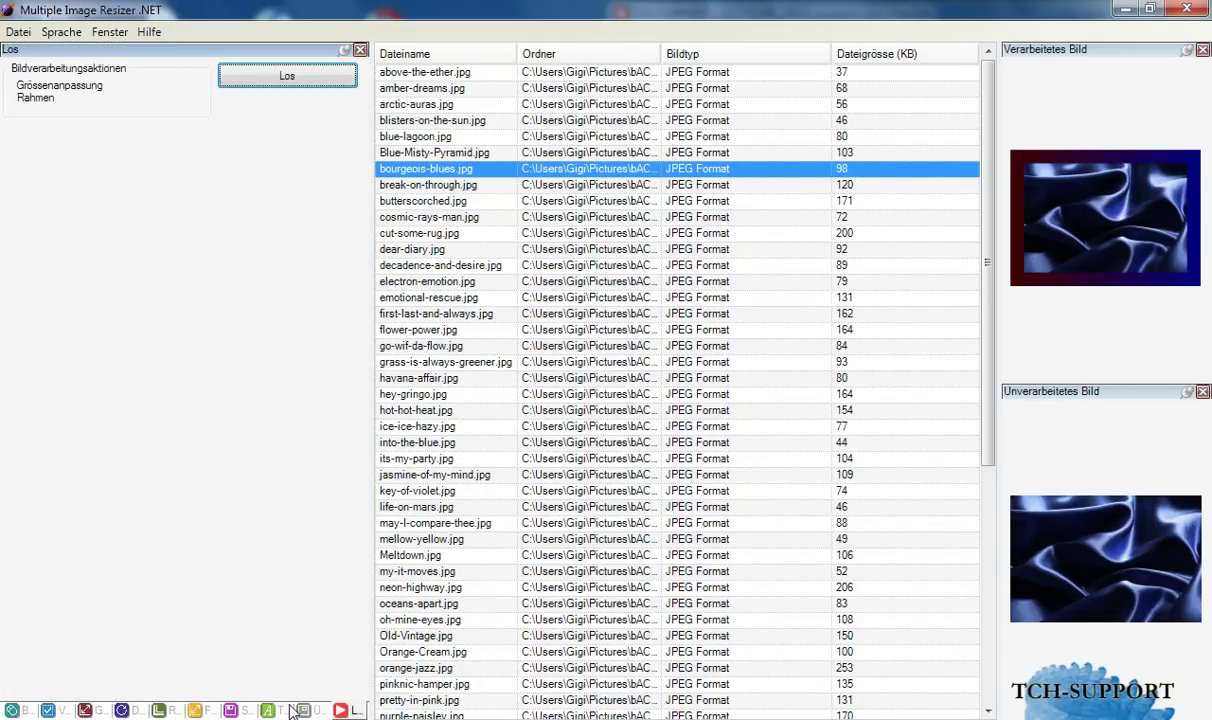
{"action": "mouse_move", "coordinate": [239, 710]}
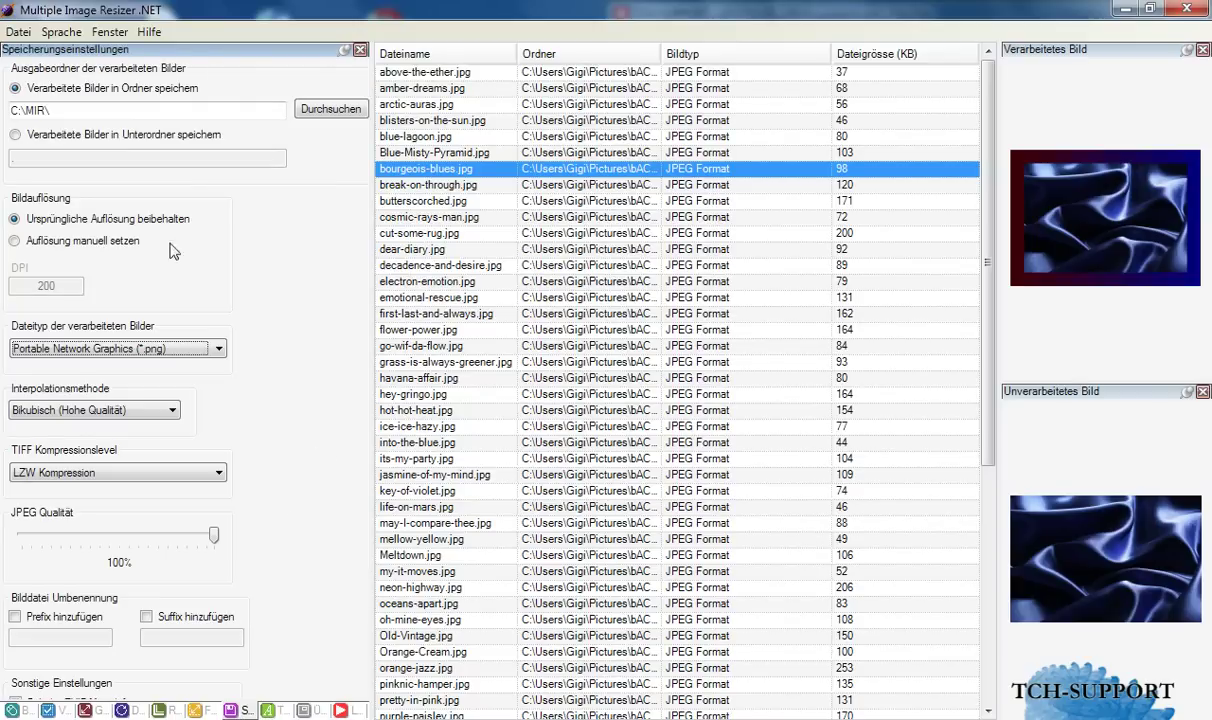
{"action": "left_click", "coordinate": [201, 106]}
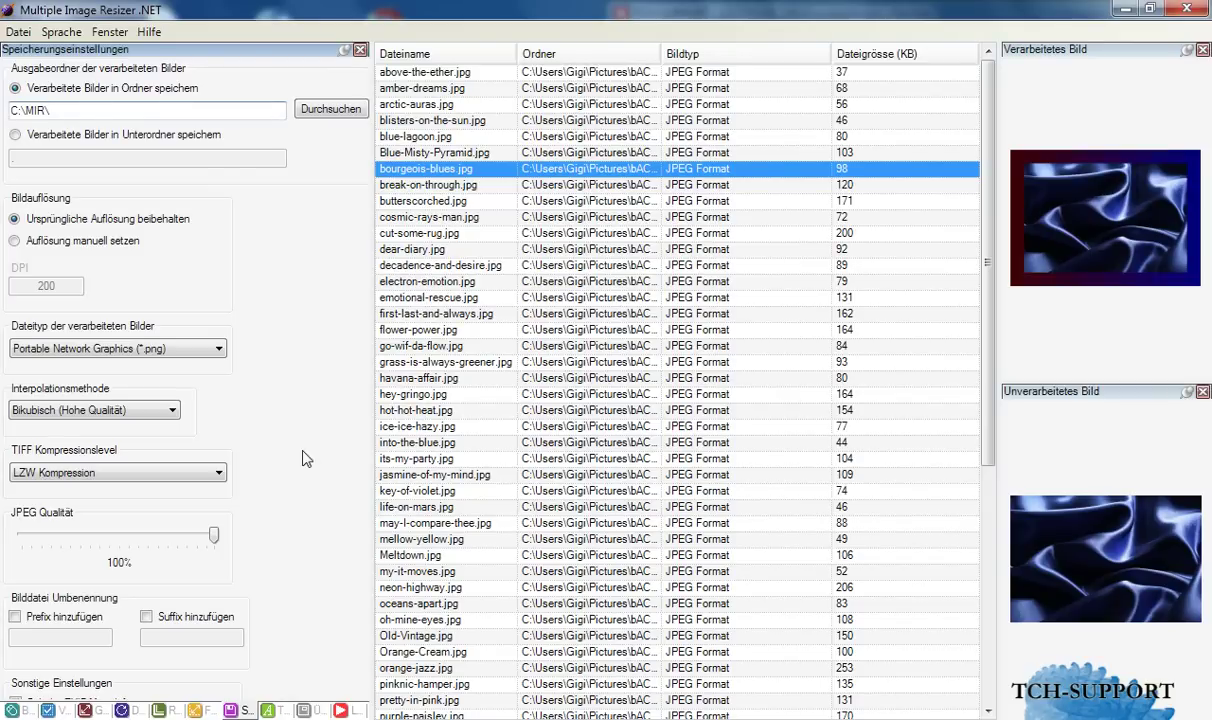
{"action": "left_click", "coordinate": [270, 709]}
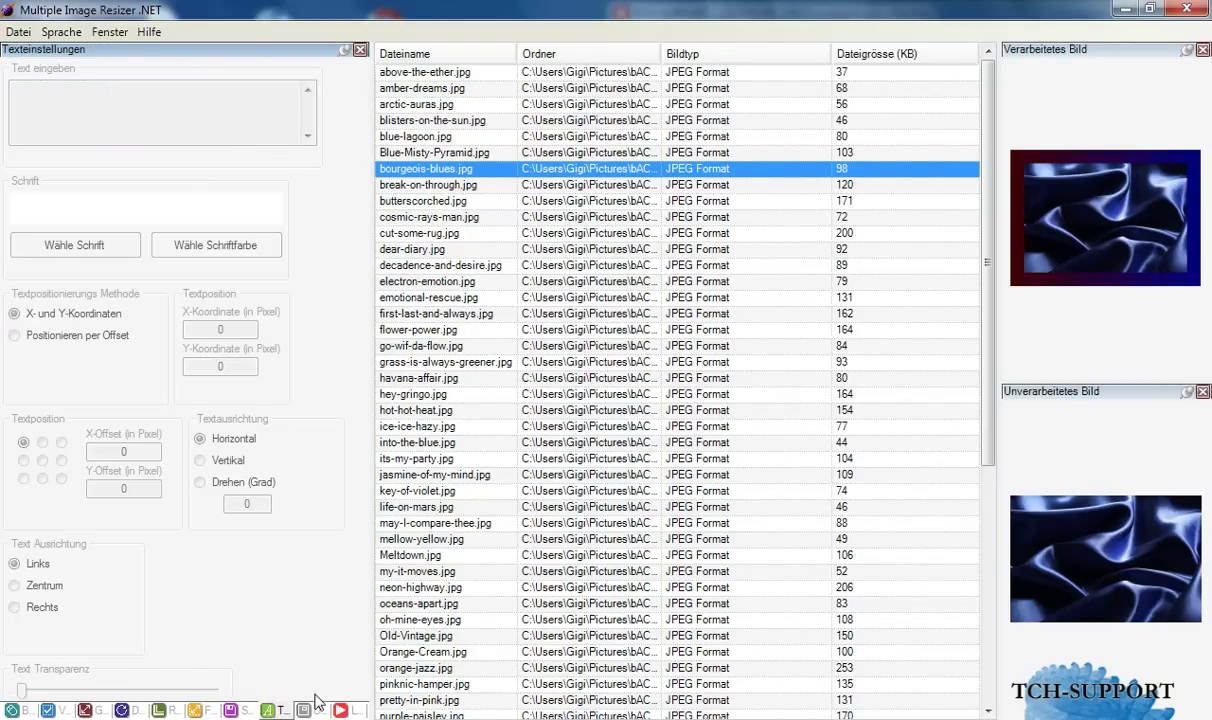
Check the overlay settings and run the batch processing with resizing and frame on all listed images
{"action": "left_click", "coordinate": [312, 709]}
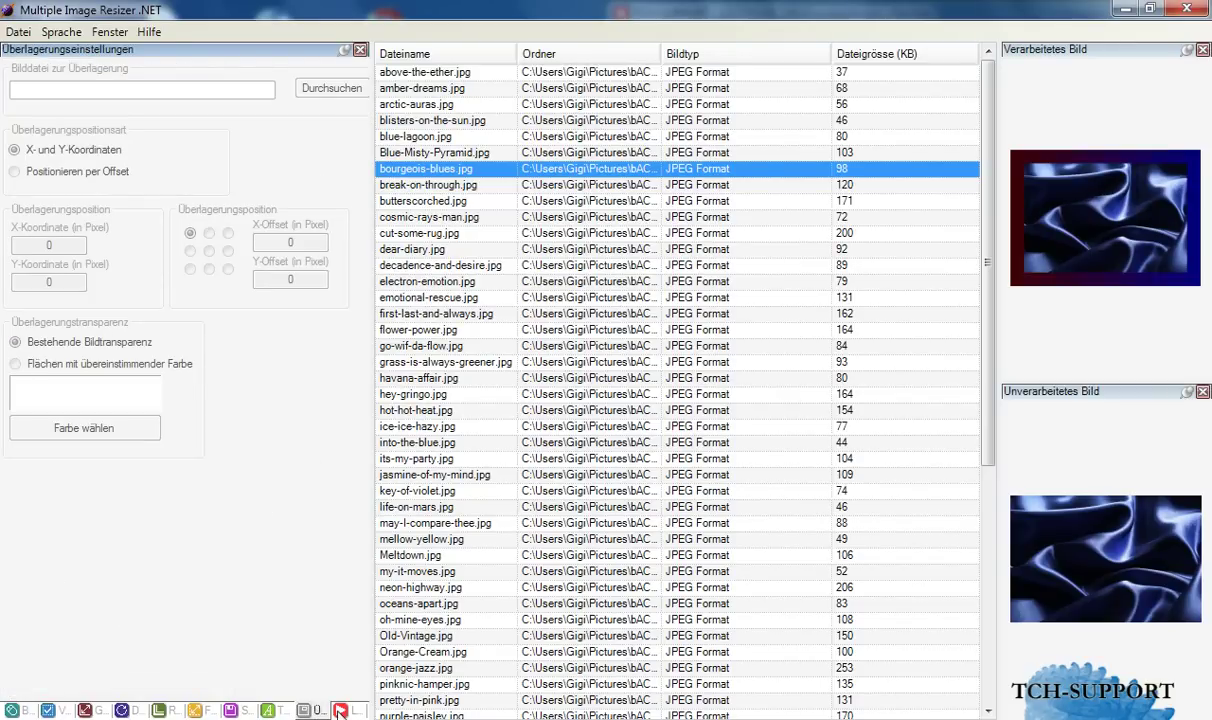
{"action": "left_click", "coordinate": [341, 710]}
{"action": "left_click", "coordinate": [290, 80]}
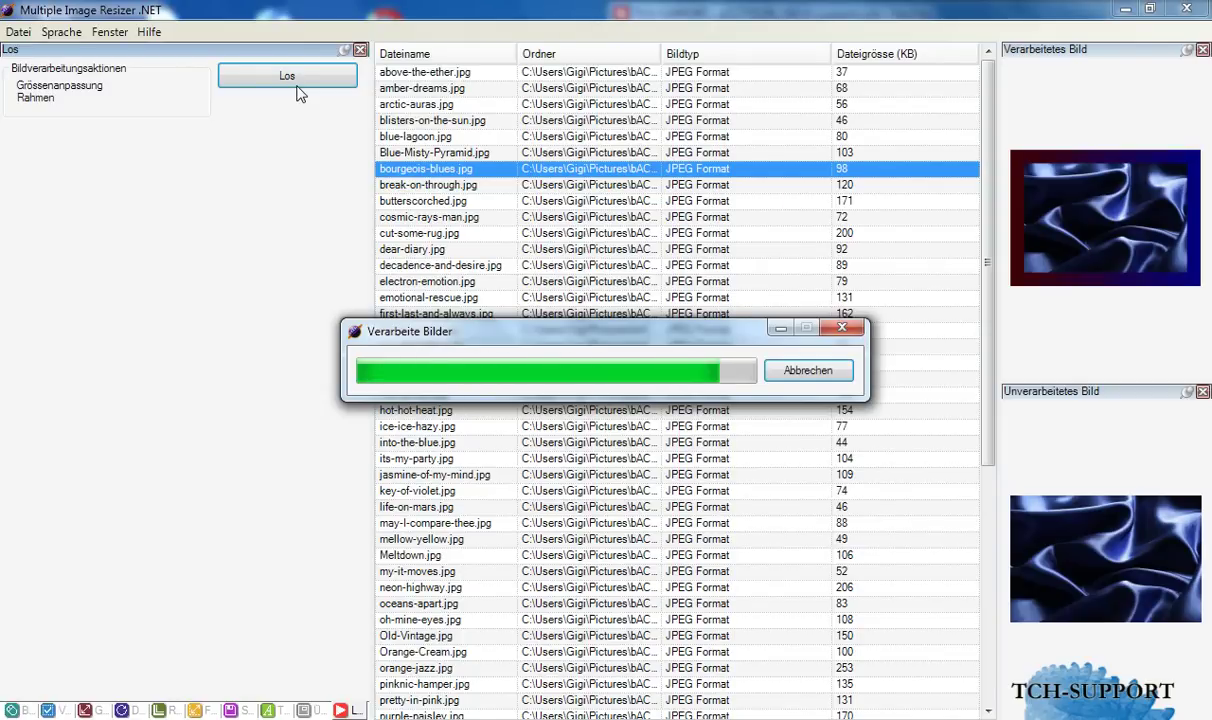
{"action": "key", "text": "Return"}
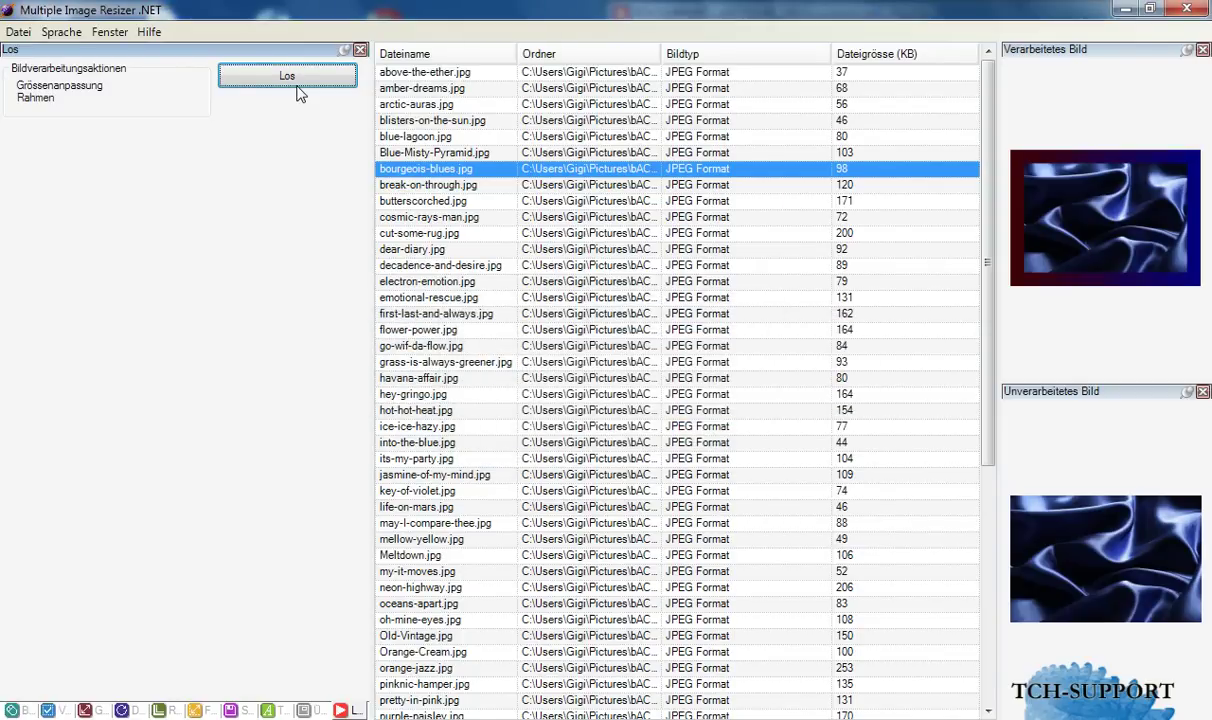
Switch to Windows Explorer and open the output folder MIR on the local drive C:
{"action": "key", "text": "super+e"}
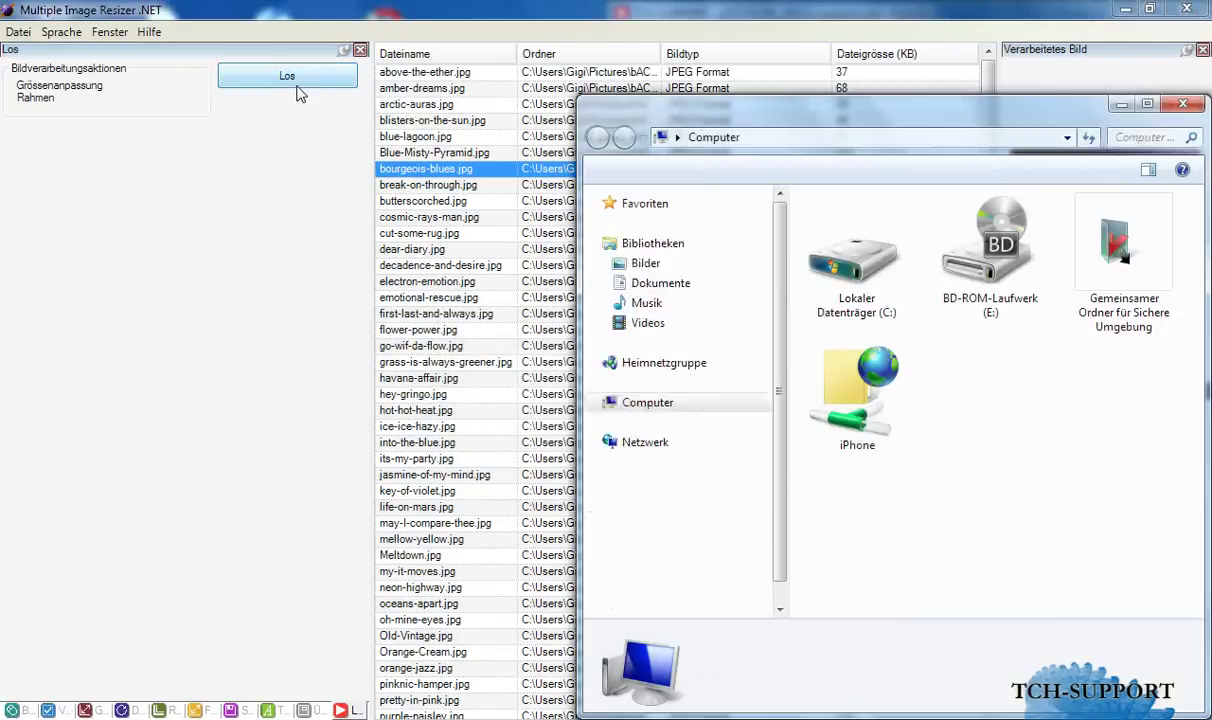
{"action": "left_click", "coordinate": [862, 266]}
{"action": "double_click", "coordinate": [862, 266]}
{"action": "left_click", "coordinate": [828, 290]}
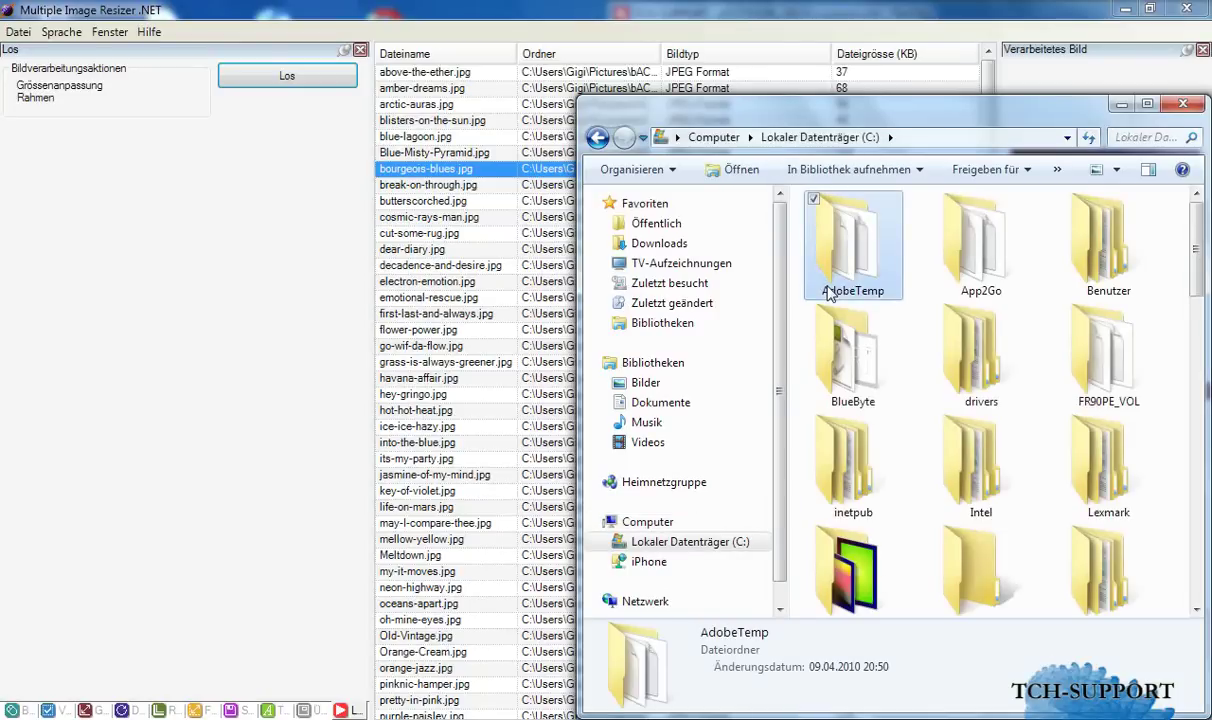
{"action": "key", "text": "Right"}
{"action": "key", "text": "Down"}
{"action": "key", "text": "Down"}
{"action": "key", "text": "Down"}
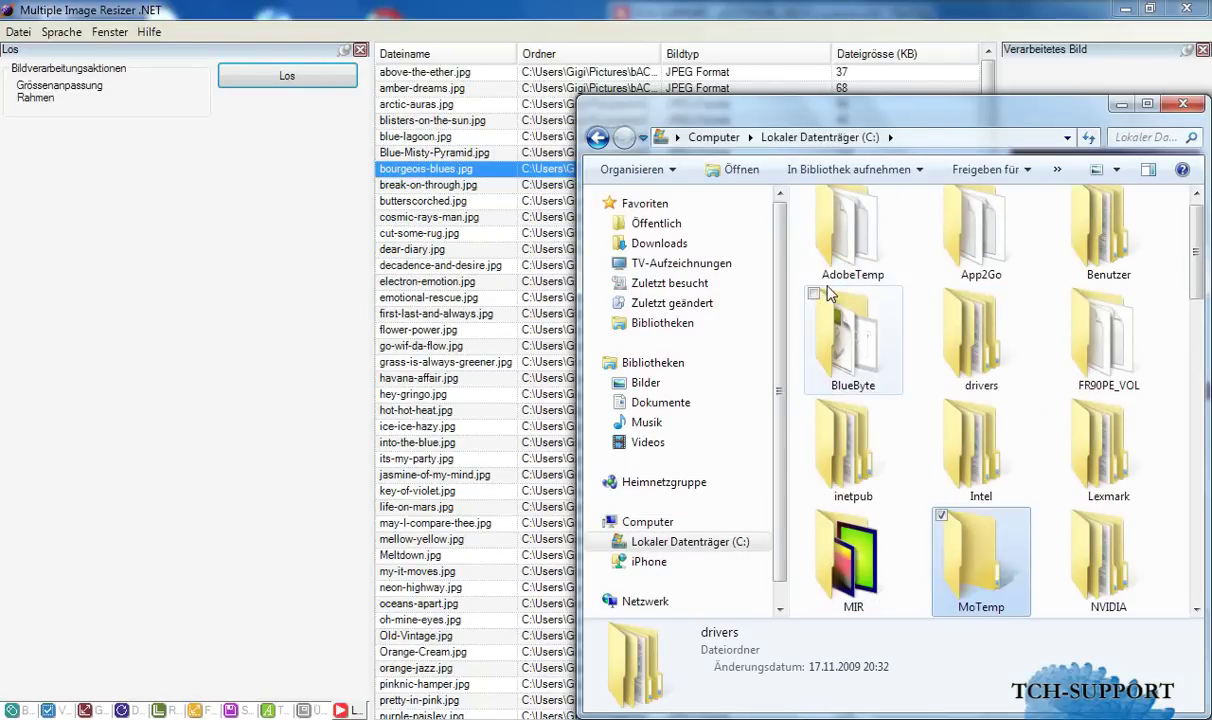
{"action": "key", "text": "Down"}
{"action": "key", "text": "Left"}
{"action": "key", "text": "Up"}
{"action": "key", "text": "Return"}
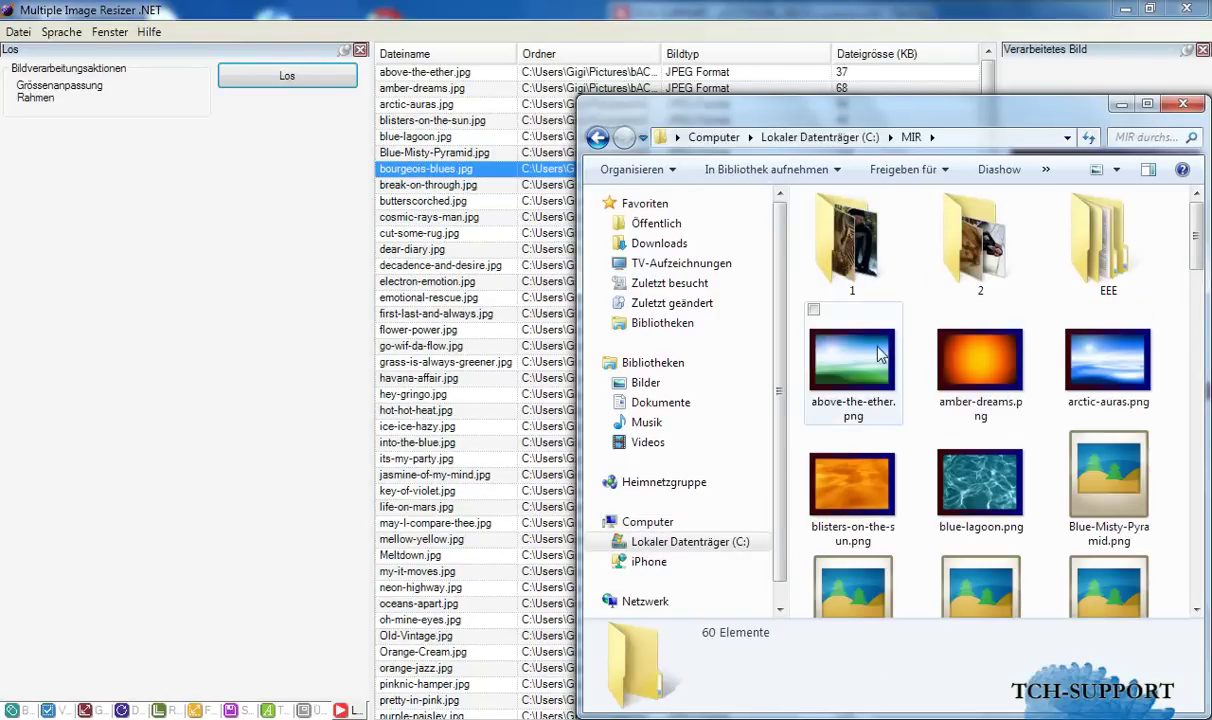
Review the processed images from above-the-ether.png to emotional-rescue.png in the photo viewer, then return to Multiple Image Resizer .NET
{"action": "left_click", "coordinate": [880, 347]}
{"action": "double_click", "coordinate": [880, 347]}
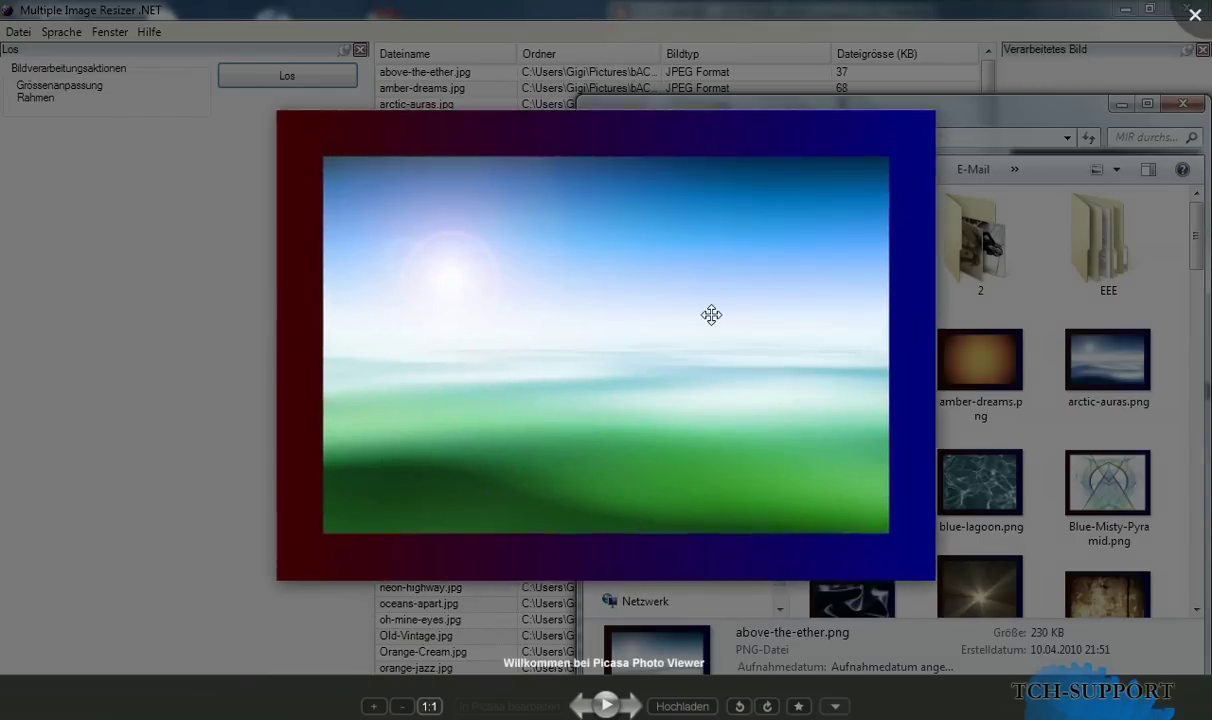
{"action": "key", "text": "Right"}
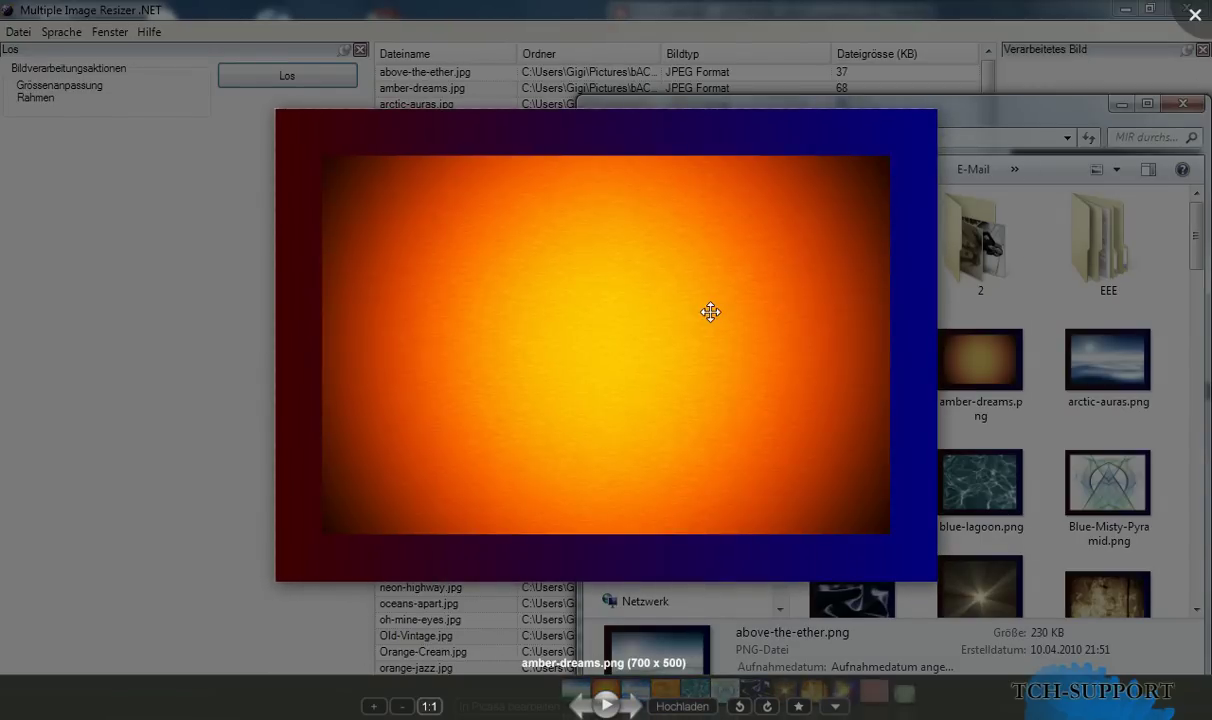
{"action": "key", "text": "Right"}
{"action": "key", "text": "Right"}
{"action": "key", "text": "Right"}
{"action": "key", "text": "Right"}
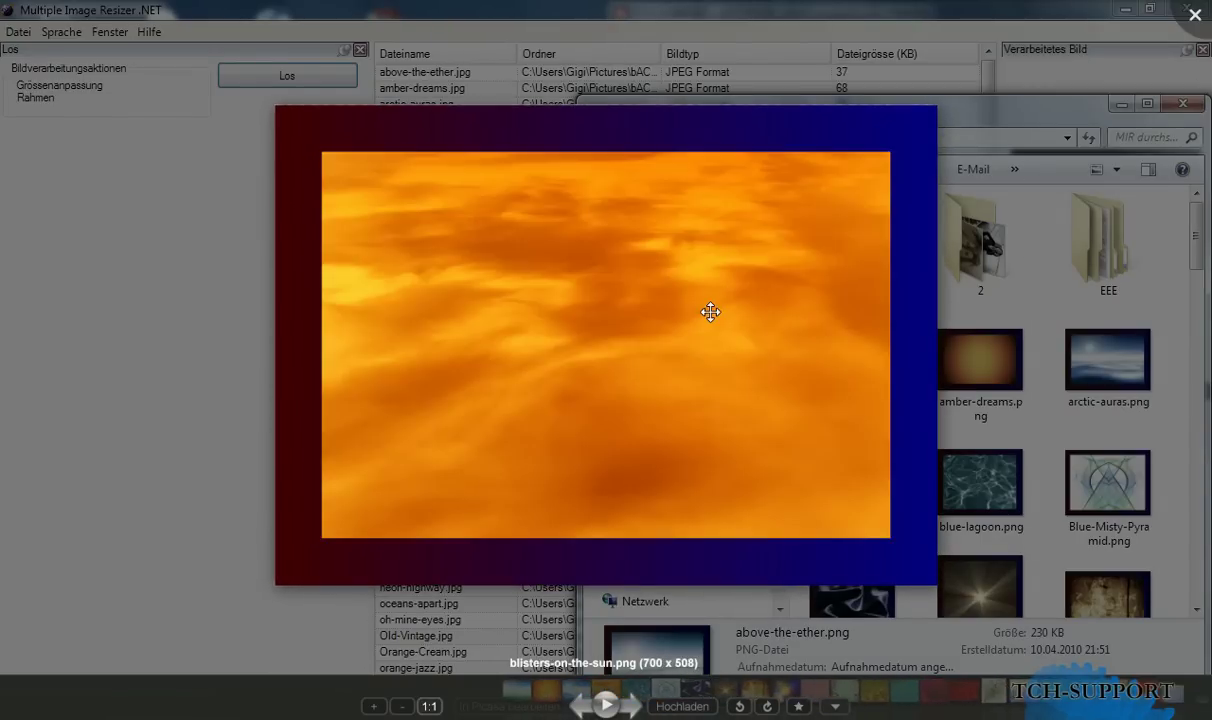
{"action": "key", "text": "Right"}
{"action": "key", "text": "Left"}
{"action": "key", "text": "Right"}
{"action": "key", "text": "Right"}
{"action": "key", "text": "Right"}
{"action": "key", "text": "Right"}
{"action": "key", "text": "Right"}
{"action": "key", "text": "Right"}
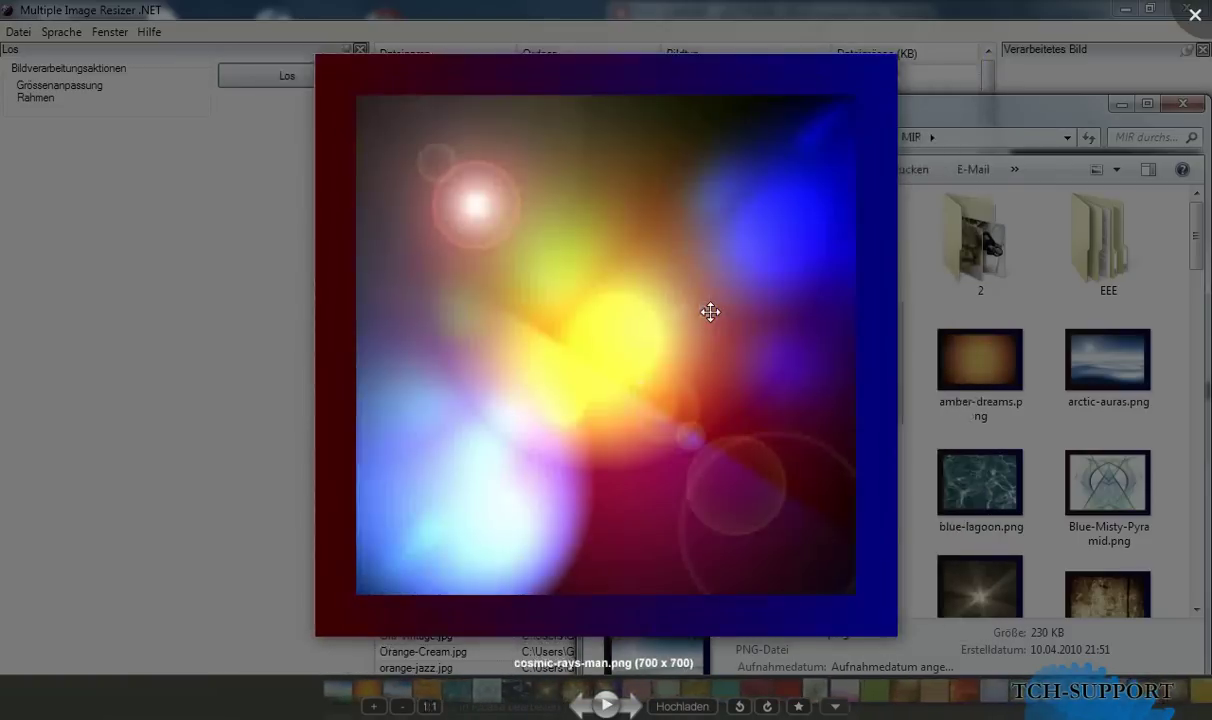
{"action": "key", "text": "Right"}
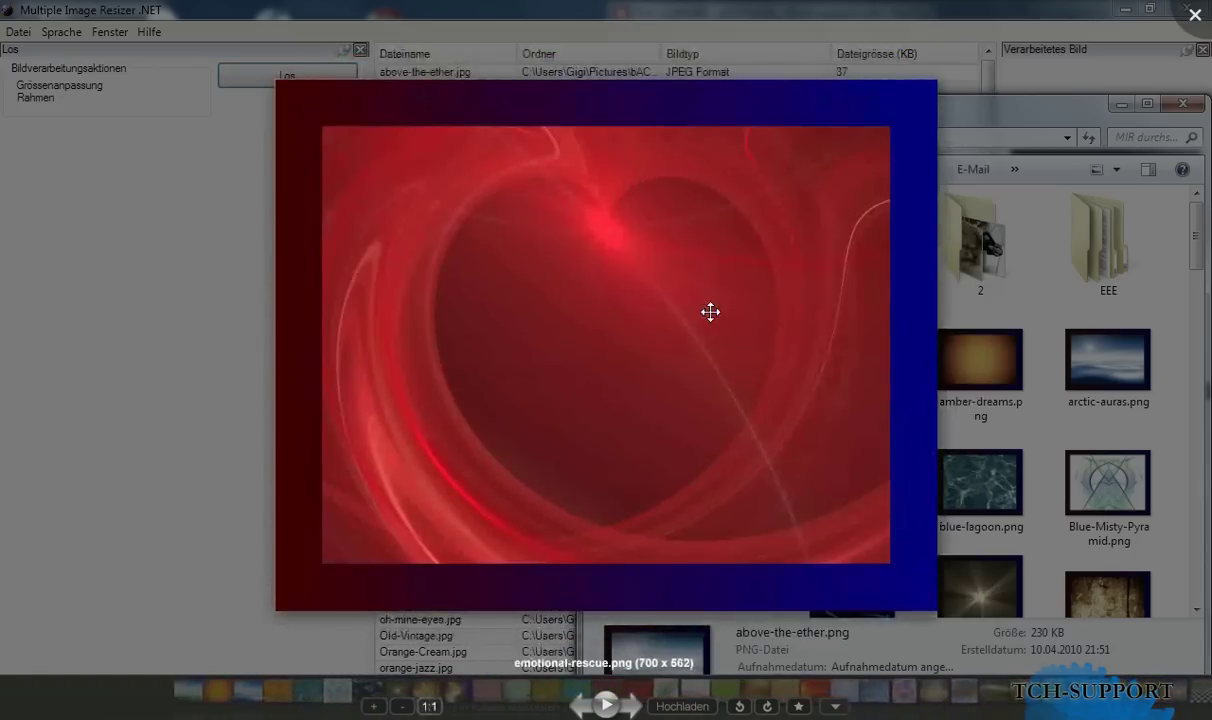
{"action": "key", "text": "Escape"}
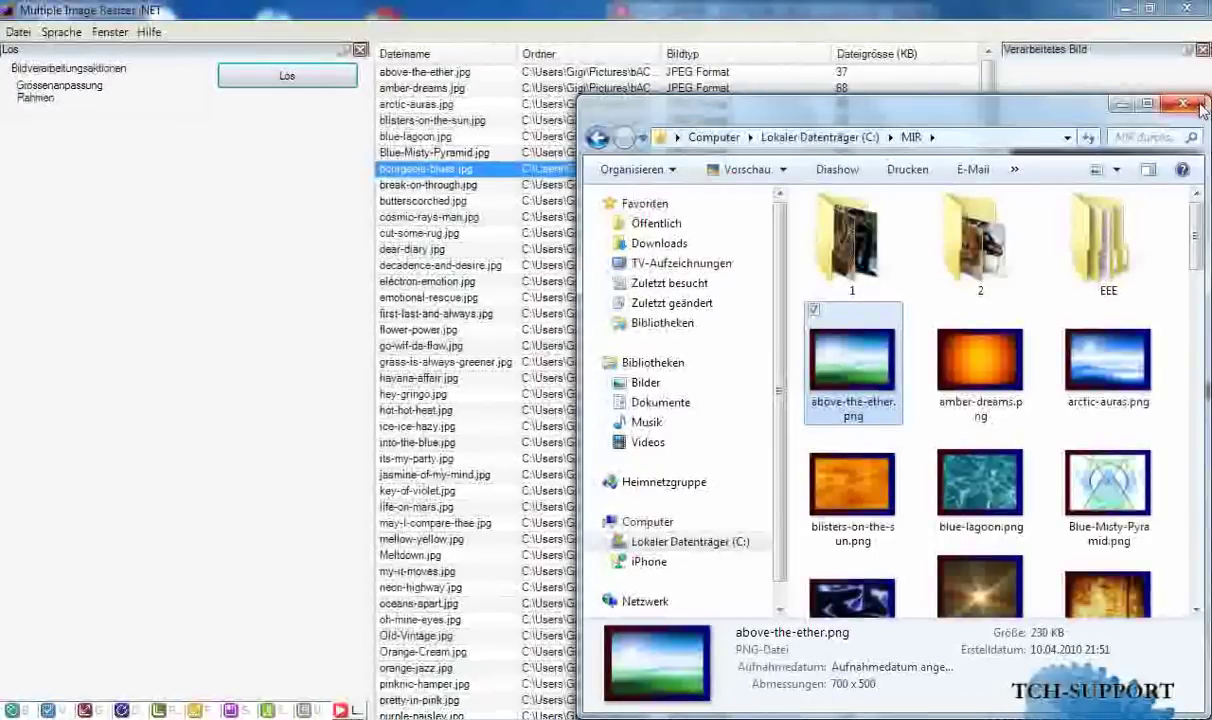
{"action": "key", "text": "alt+Tab"}
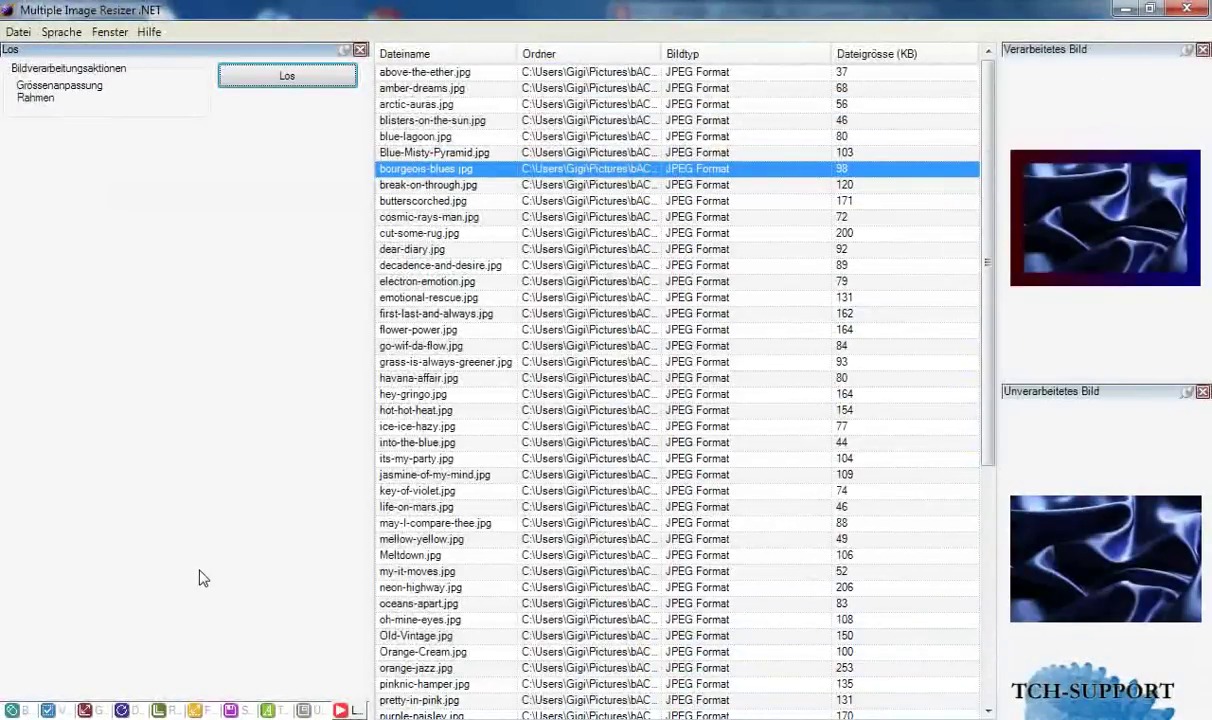